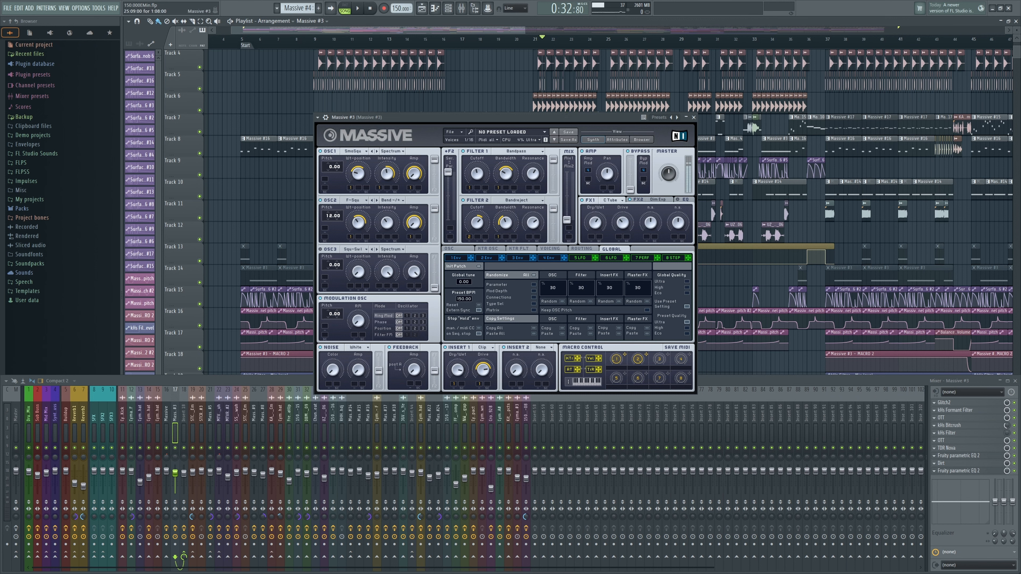
Play the finished arrangement from just before the drop to hear the Massive #3 bass, and stop playback
{"action": "left_click", "coordinate": [497, 40]}
{"action": "scroll", "coordinate": [513, 41], "scroll_direction": "up", "scroll_amount": 3}
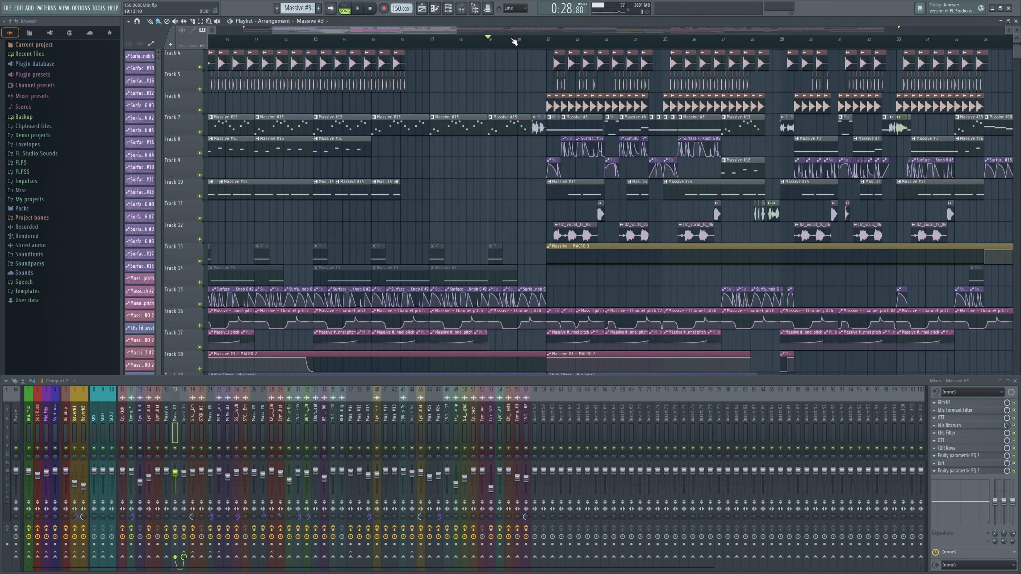
{"action": "key", "text": "space"}
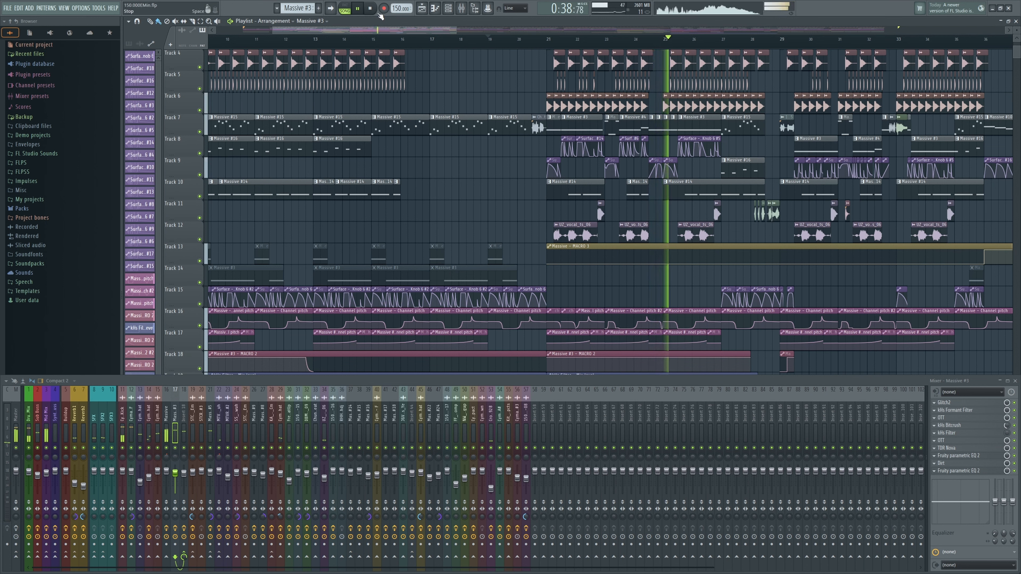
{"action": "left_click", "coordinate": [371, 10]}
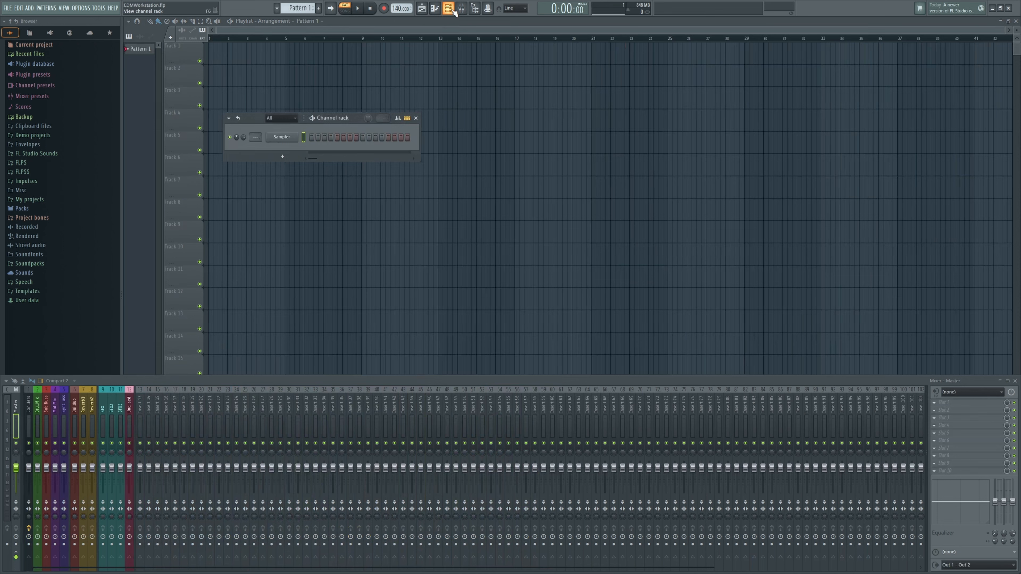
Add a Massive channel to the new project and set its OSC1 wavetable to Smooth Square
{"action": "left_click", "coordinate": [292, 155]}
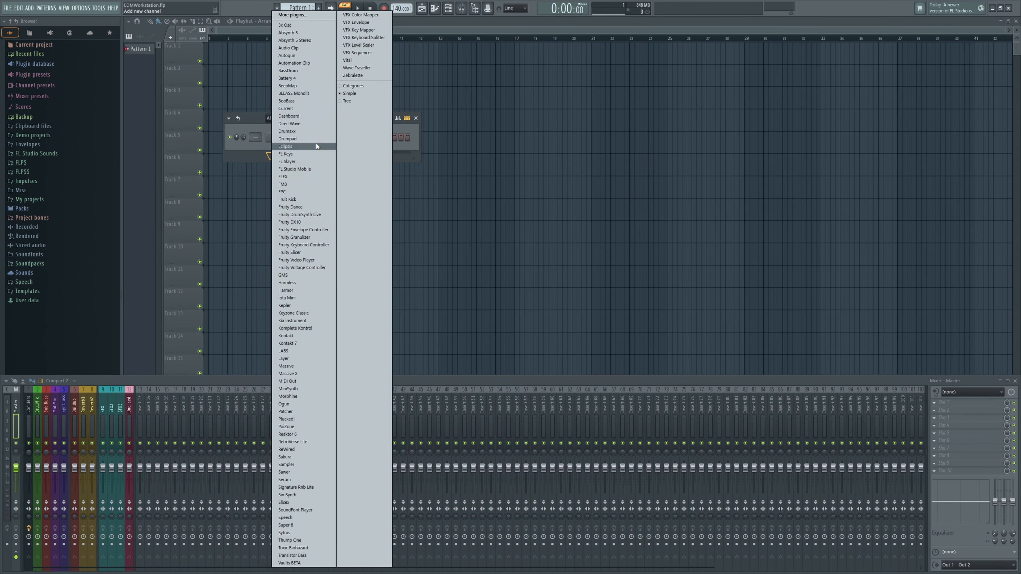
{"action": "left_click", "coordinate": [303, 366]}
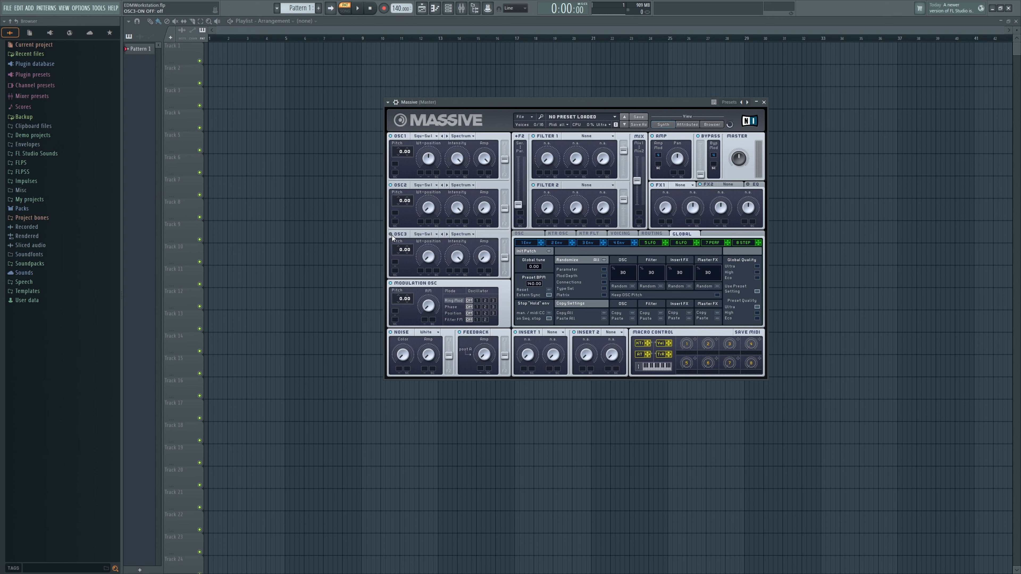
{"action": "left_click", "coordinate": [424, 137]}
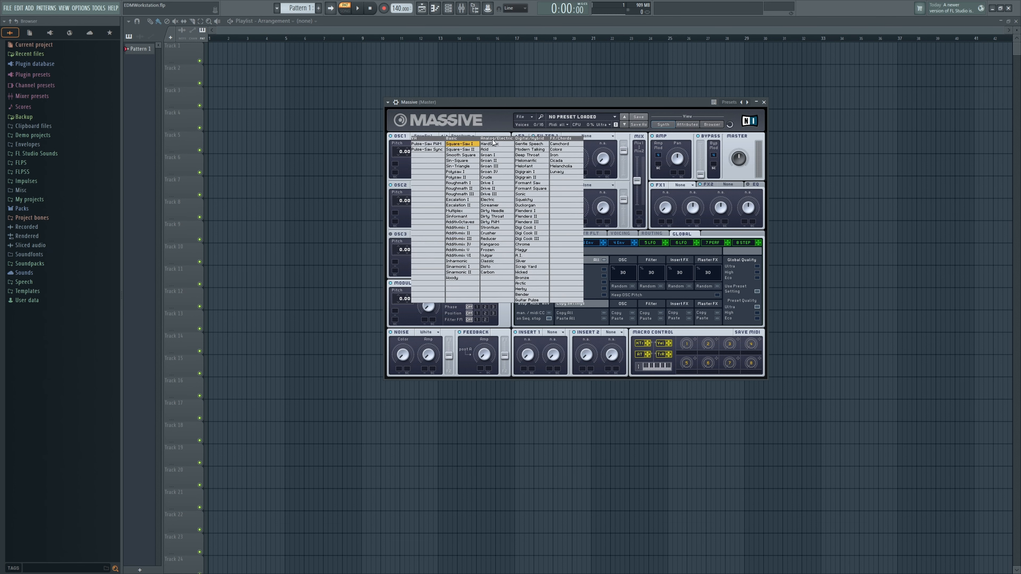
{"action": "left_click", "coordinate": [469, 154]}
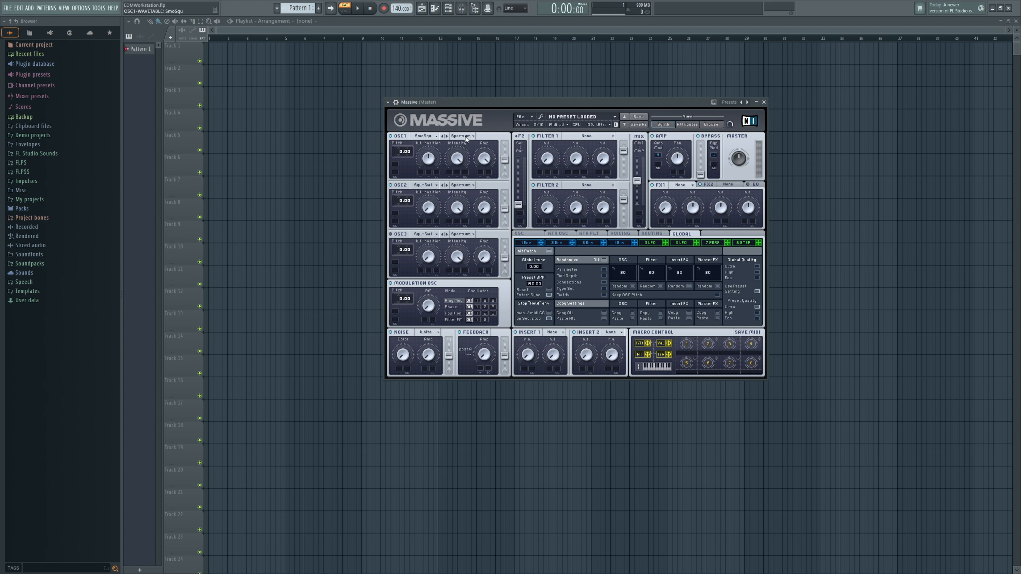
Set Massive's OSC2 wavetable to Formant Square and its mode to Bend -/+
{"action": "left_click", "coordinate": [426, 185]}
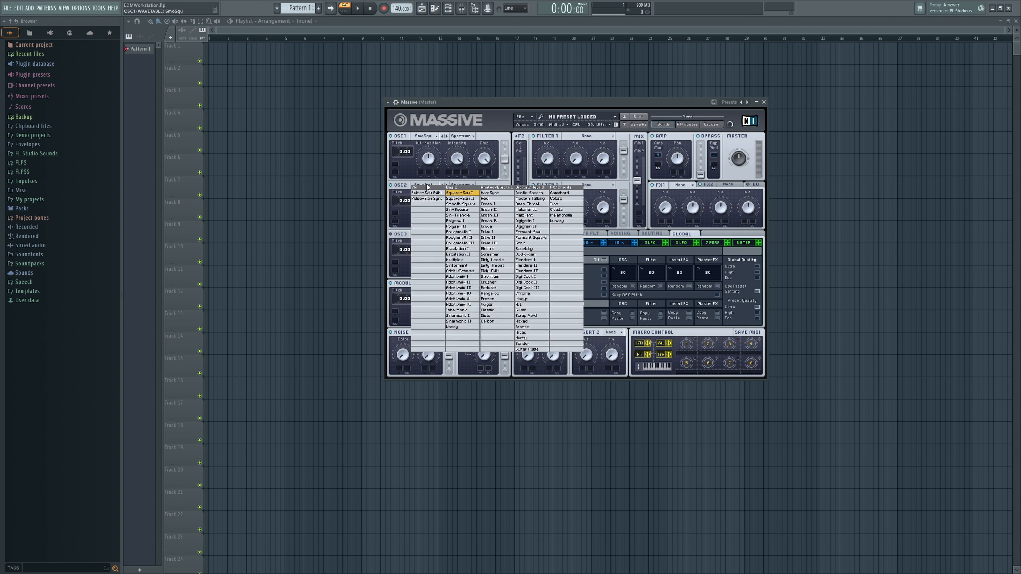
{"action": "left_click", "coordinate": [531, 237]}
{"action": "left_click", "coordinate": [462, 185]}
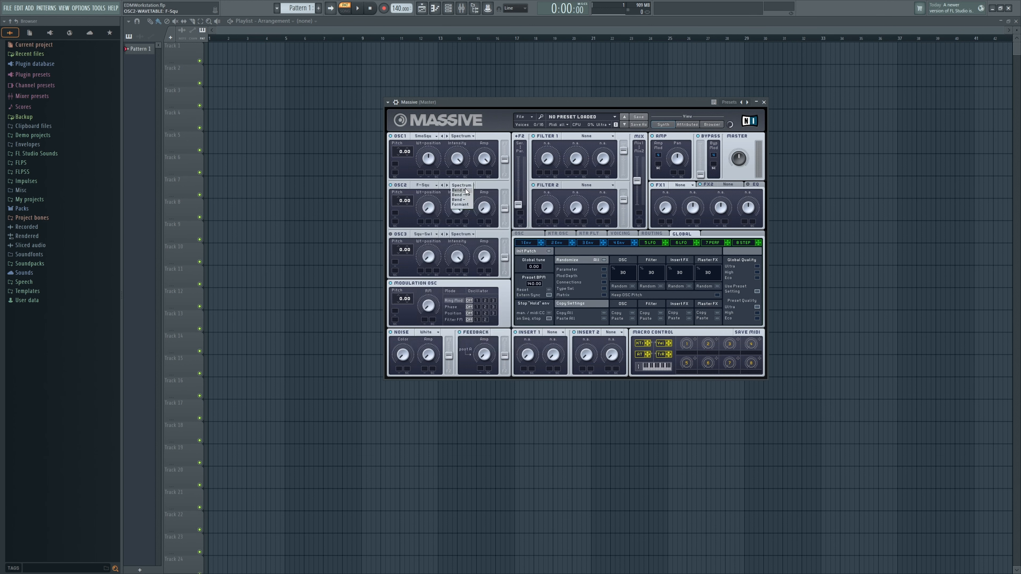
{"action": "left_click", "coordinate": [465, 195]}
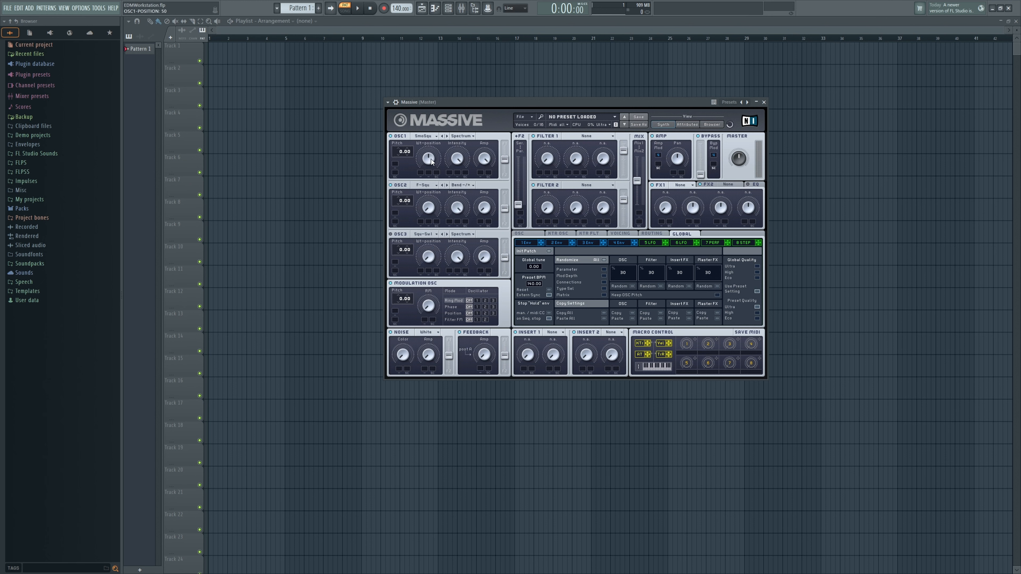
Adjust the Wt-position, Intensity and Amp knobs of OSC1 and OSC2 for their starting levels
{"action": "left_click_drag", "start_coordinate": [431, 169], "coordinate": [451, 202]}
{"action": "left_click_drag", "start_coordinate": [483, 159], "coordinate": [482, 190]}
{"action": "left_click_drag", "start_coordinate": [432, 209], "coordinate": [433, 200]}
{"action": "left_click", "coordinate": [455, 211]}
{"action": "left_click_drag", "start_coordinate": [456, 211], "coordinate": [453, 257]}
Send the oscillators fully to Filter 1, run the filters in series, raise both filter outputs and shift the mix towards Filter 2
{"action": "left_click_drag", "start_coordinate": [505, 210], "coordinate": [507, 134]}
{"action": "left_click_drag", "start_coordinate": [520, 200], "coordinate": [520, 156]}
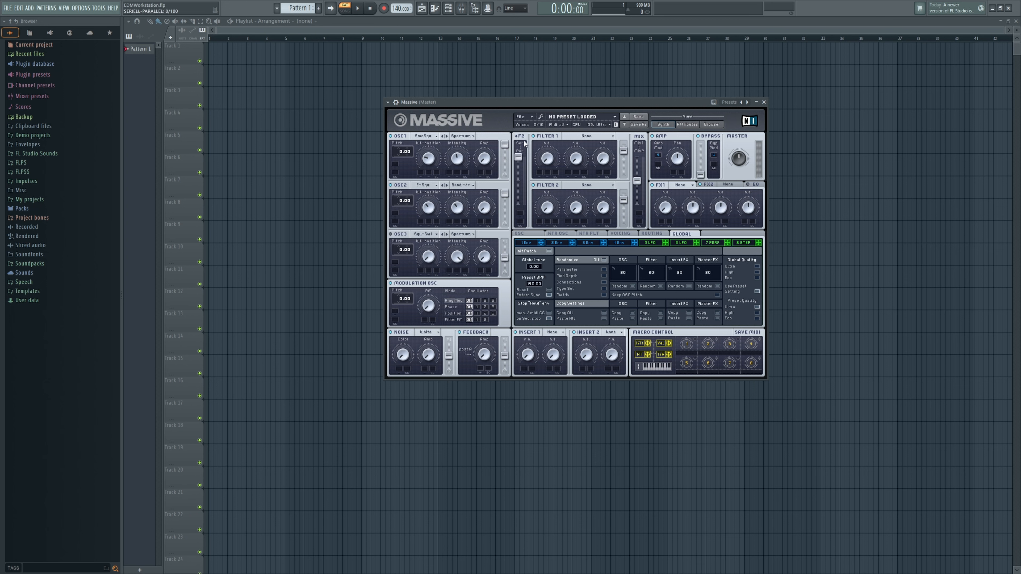
{"action": "left_click_drag", "start_coordinate": [623, 151], "coordinate": [624, 139]}
{"action": "left_click_drag", "start_coordinate": [623, 198], "coordinate": [637, 224]}
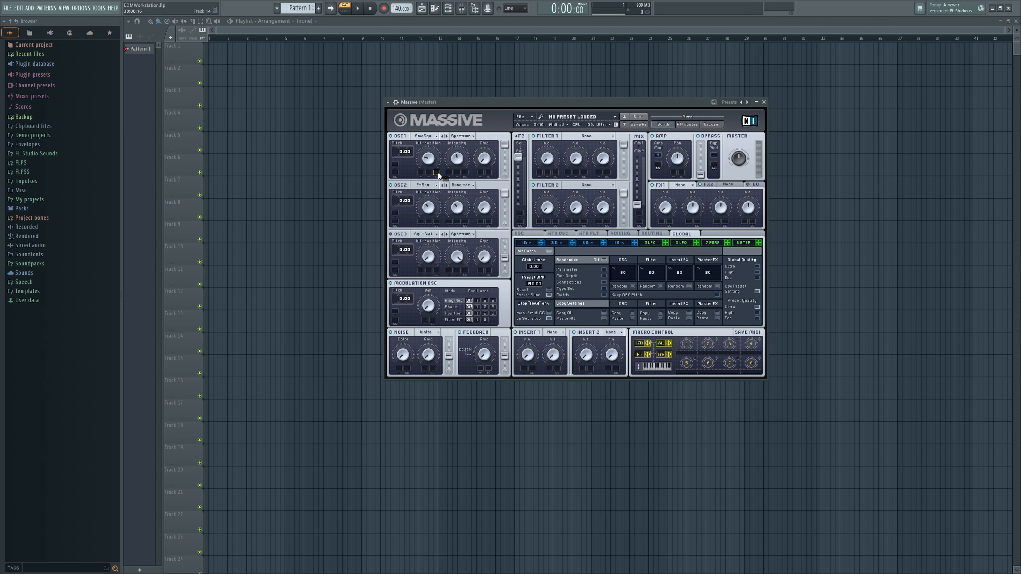
Assign macro 1 to OSC1's Wt-position, Intensity and Amp and OSC2's Wt-position and Amp, and set OSC2's pitch to 12.00
{"action": "left_click_drag", "start_coordinate": [422, 179], "coordinate": [420, 175]}
{"action": "left_click_drag", "start_coordinate": [693, 340], "coordinate": [480, 222]}
{"action": "left_click_drag", "start_coordinate": [694, 340], "coordinate": [419, 221]}
{"action": "left_click_drag", "start_coordinate": [420, 174], "coordinate": [483, 160]}
{"action": "left_click_drag", "start_coordinate": [481, 223], "coordinate": [481, 209]}
{"action": "left_click_drag", "start_coordinate": [422, 222], "coordinate": [425, 203]}
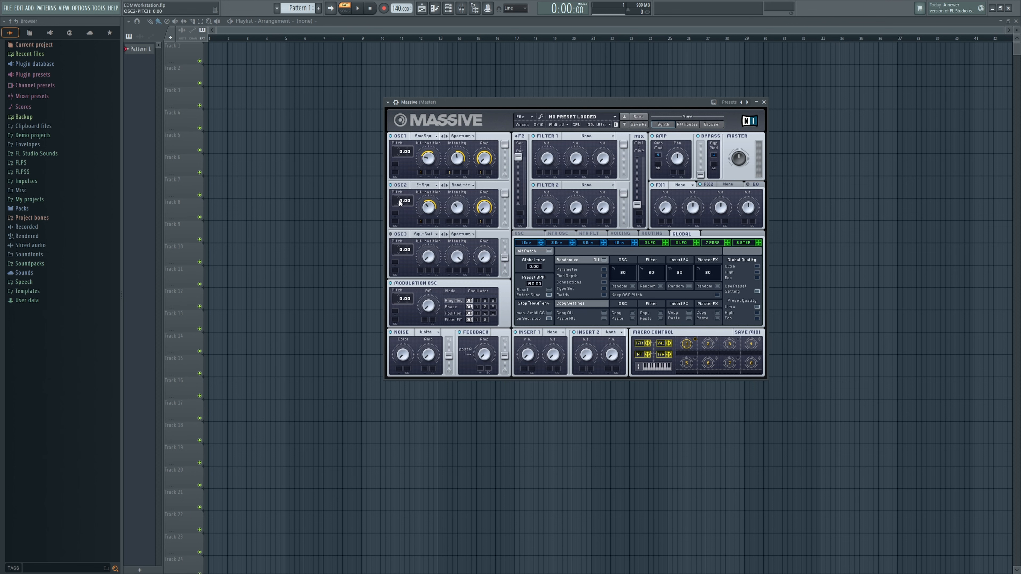
{"action": "left_click_drag", "start_coordinate": [400, 204], "coordinate": [402, 200]}
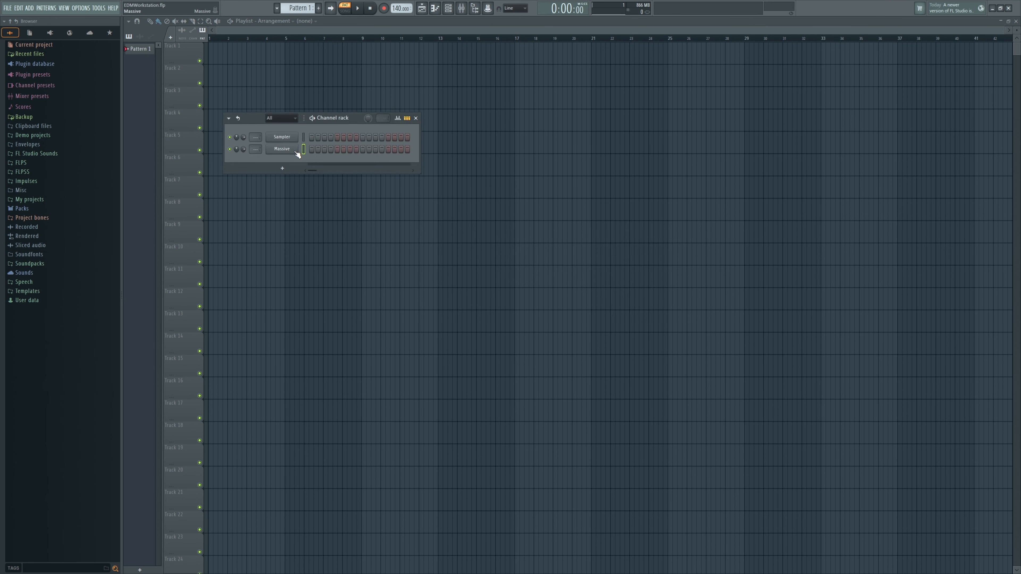
Draw a one-bar E2 note at the start of the Massive channel's piano roll
{"action": "right_click", "coordinate": [296, 151]}
{"action": "left_click", "coordinate": [315, 148]}
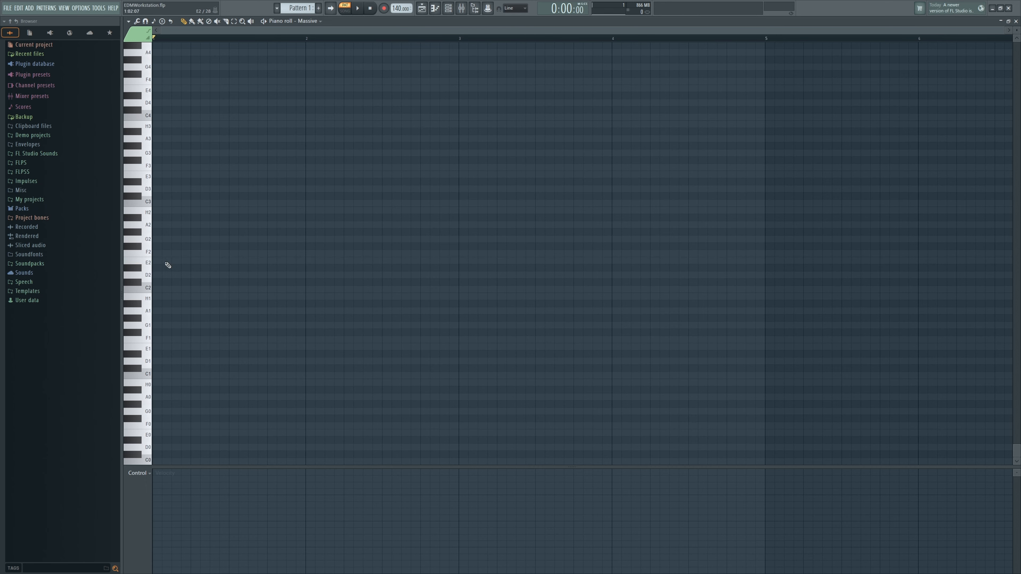
{"action": "left_click", "coordinate": [165, 261]}
{"action": "left_click_drag", "start_coordinate": [168, 261], "coordinate": [298, 262]}
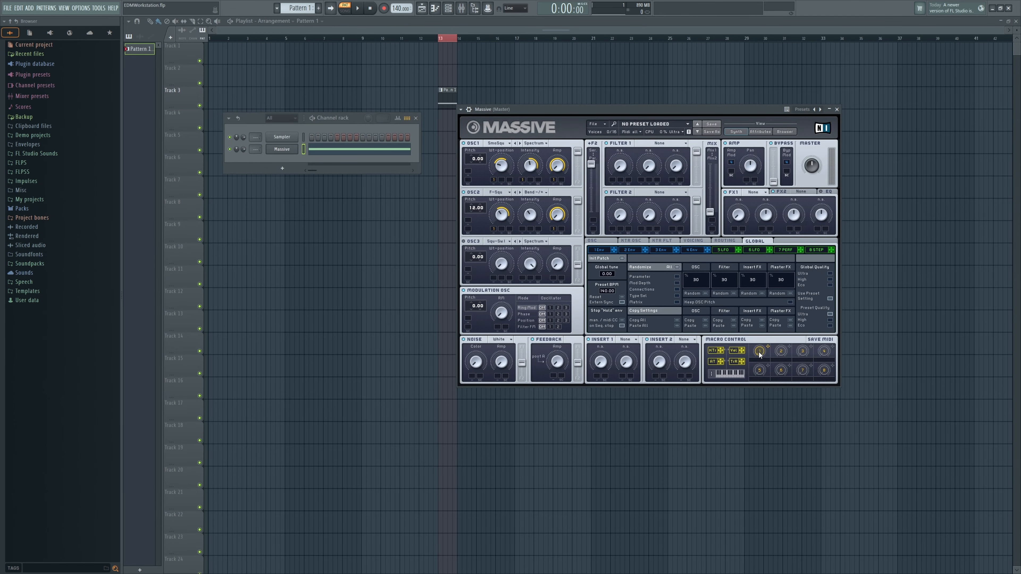
Create an automation clip for macro 1 above the pattern, shape it into repeated falling curves, and preview the loop
{"action": "left_click_drag", "start_coordinate": [760, 352], "coordinate": [762, 289]}
{"action": "left_click", "coordinate": [463, 45]}
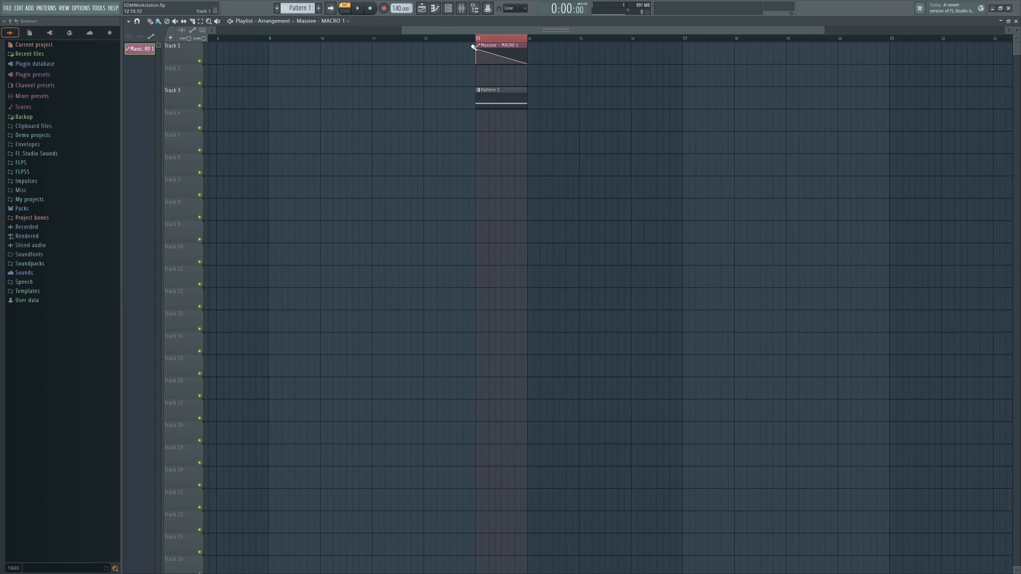
{"action": "right_click", "coordinate": [489, 62]}
{"action": "mouse_move", "coordinate": [489, 62]}
{"action": "left_mouse_down"}
{"action": "mouse_move", "coordinate": [489, 75]}
{"action": "mouse_move", "coordinate": [489, 45]}
{"action": "mouse_move", "coordinate": [501, 82]}
{"action": "left_mouse_up"}
{"action": "right_click", "coordinate": [497, 55]}
{"action": "right_click", "coordinate": [501, 63]}
{"action": "key", "text": "space"}
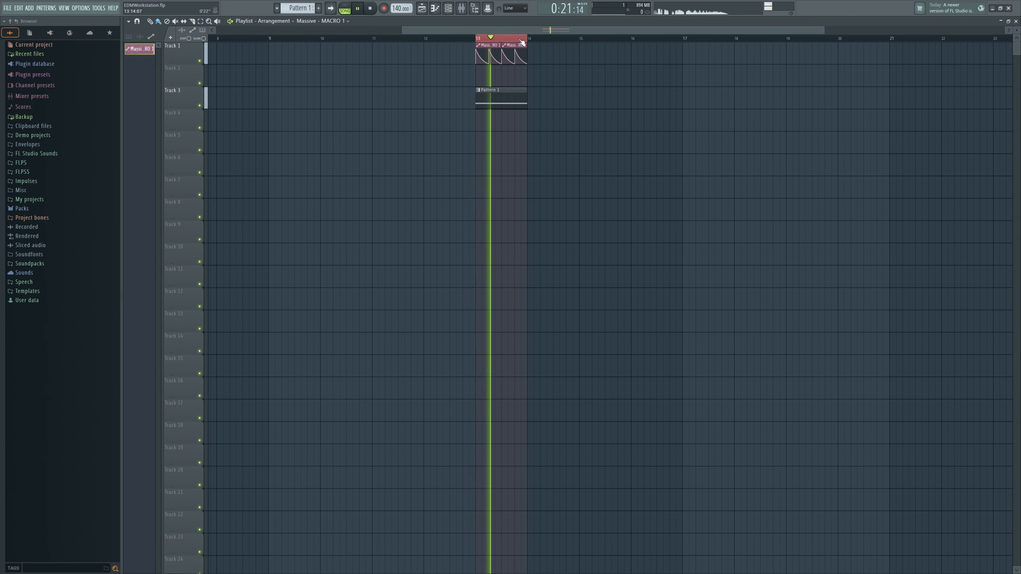
{"action": "scroll", "coordinate": [538, 42], "scroll_direction": "up", "scroll_amount": 2}
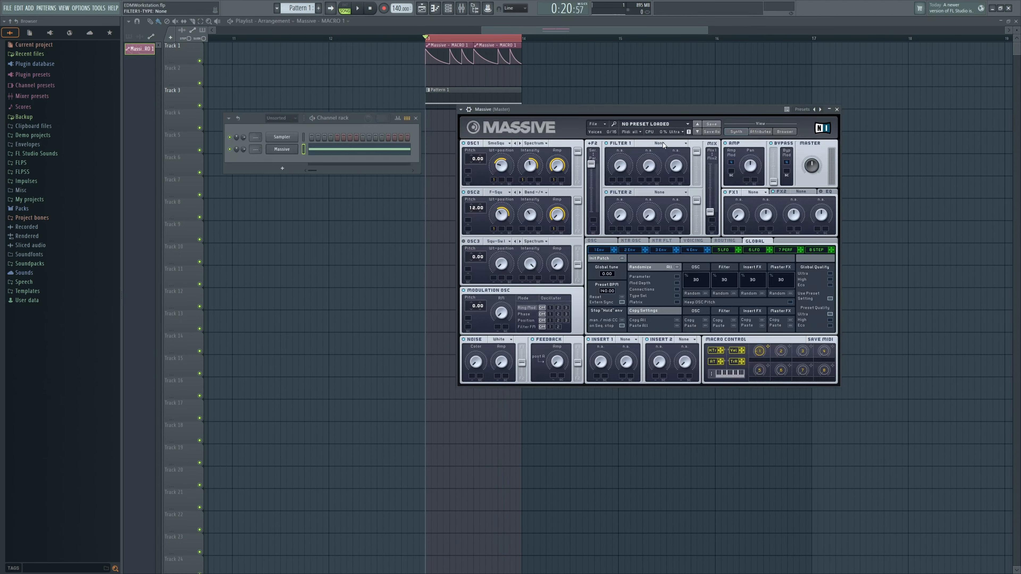
Set Filter 1 to Bandpass, adjust its Bandwidth and Resonance, and modulate the Bandwidth with macro 1
{"action": "left_click", "coordinate": [659, 144]}
{"action": "left_click", "coordinate": [647, 177]}
{"action": "left_click_drag", "start_coordinate": [652, 163], "coordinate": [654, 145]}
{"action": "left_click_drag", "start_coordinate": [672, 168], "coordinate": [672, 154]}
{"action": "left_click_drag", "start_coordinate": [768, 347], "coordinate": [643, 183]}
Set Filter 2 to Bandreject with its Resonance at 74, and modulate its Bandwidth with macro 1
{"action": "left_click", "coordinate": [656, 193]}
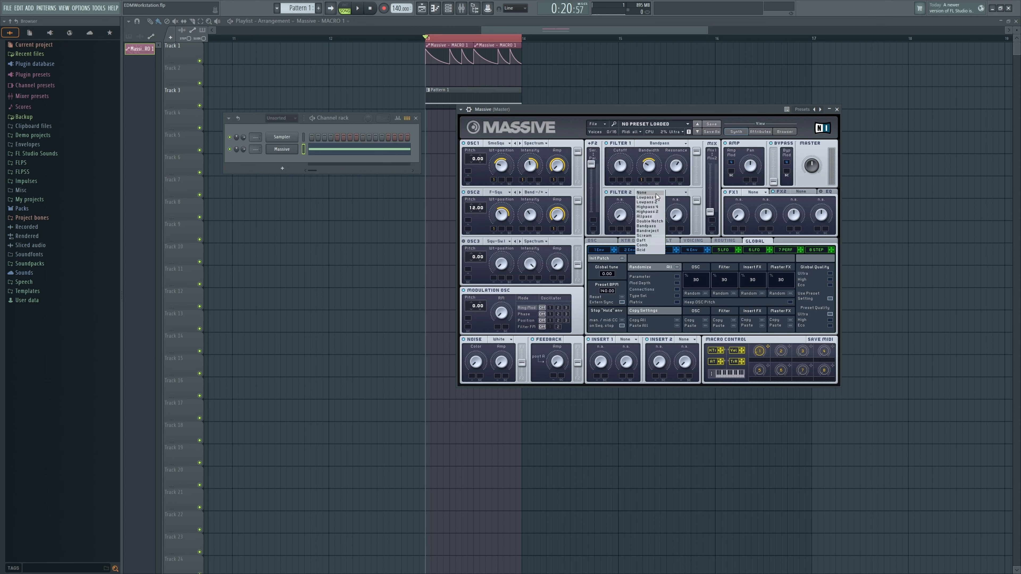
{"action": "left_click", "coordinate": [657, 232]}
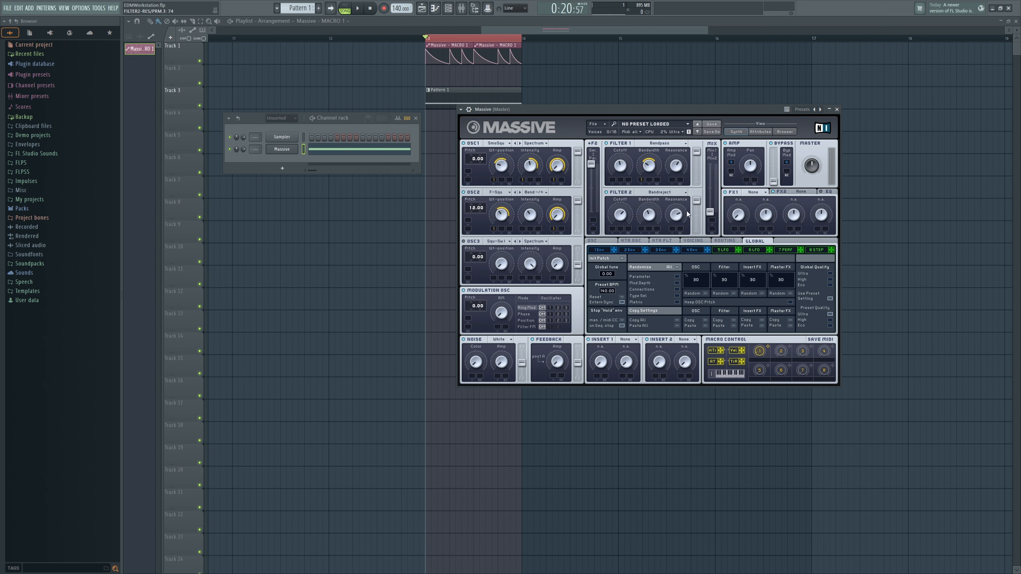
{"action": "left_click_drag", "start_coordinate": [768, 347], "coordinate": [650, 245]}
Load Hardclipper in Insert 1, adjust its Dry/Wet and Drive, and modulate the Drive with macro 1
{"action": "left_click", "coordinate": [629, 340]}
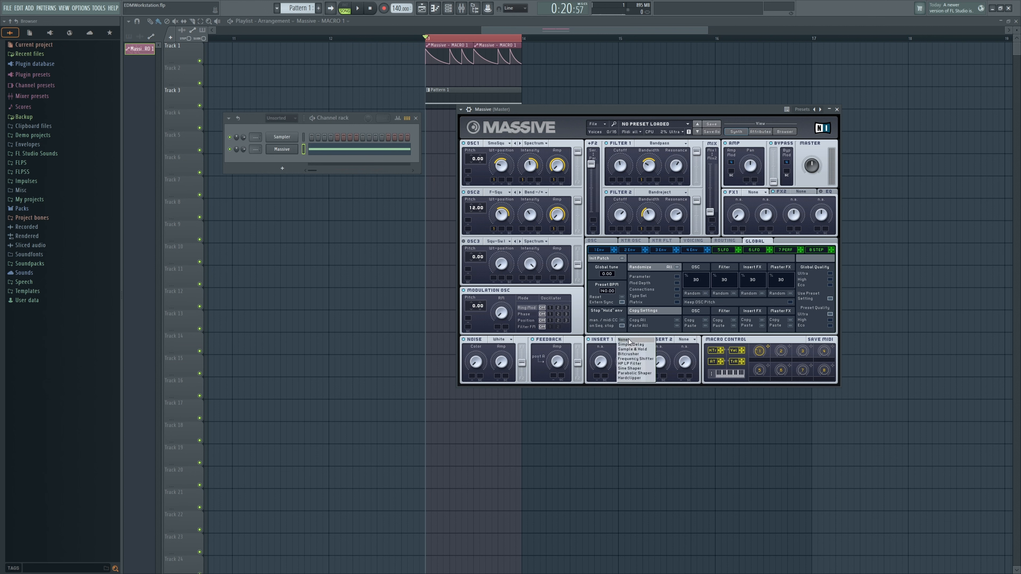
{"action": "left_click", "coordinate": [638, 380]}
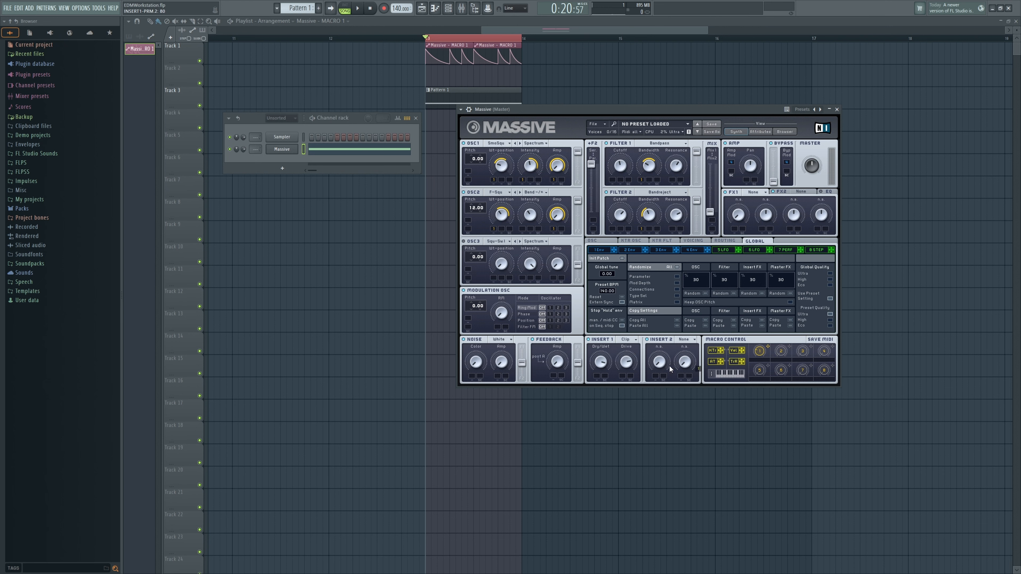
{"action": "left_click_drag", "start_coordinate": [619, 374], "coordinate": [621, 375]}
Load the C Tube effect in FX1 and lower its second knob
{"action": "left_click", "coordinate": [763, 192]}
{"action": "left_click", "coordinate": [764, 264]}
{"action": "left_click_drag", "start_coordinate": [765, 212], "coordinate": [765, 223]}
Load Dimension Expander in FX2 and set its Dry/Wet to 5
{"action": "left_click", "coordinate": [803, 192]}
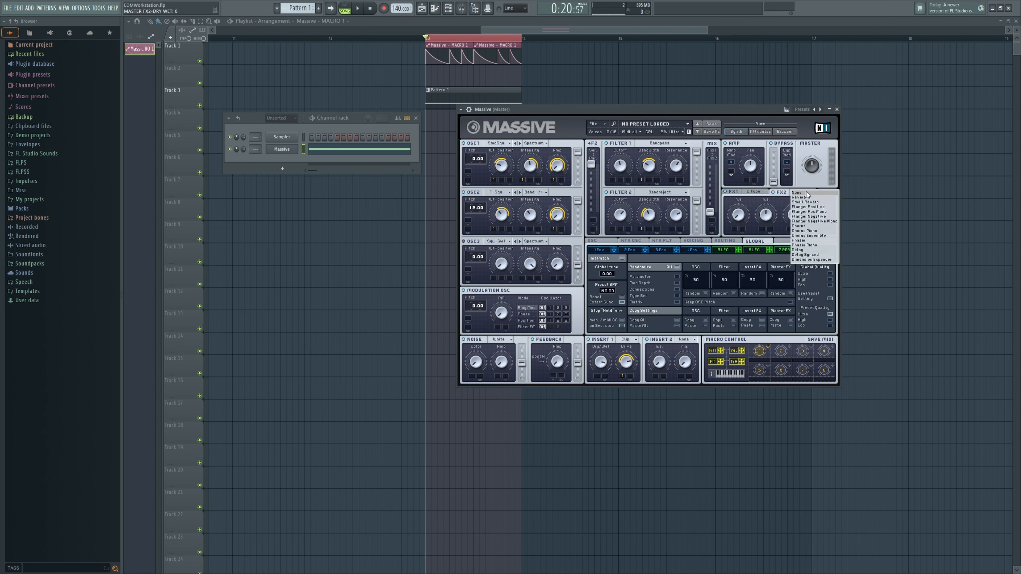
{"action": "left_click", "coordinate": [796, 259]}
{"action": "left_click_drag", "start_coordinate": [736, 216], "coordinate": [730, 212]}
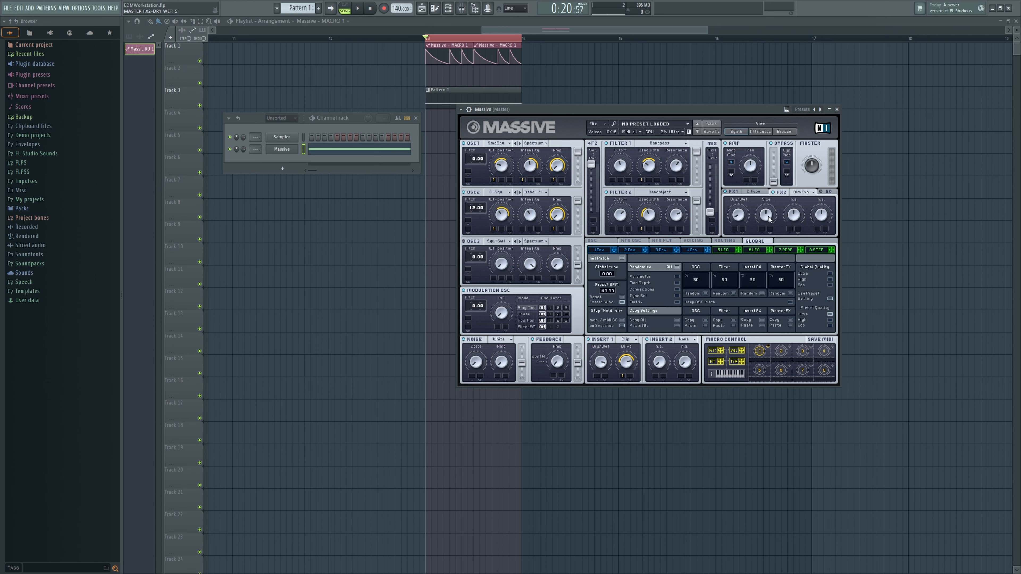
Enable Restart via Gate for the oscillator phases, set pitchbend to 6.00 up and -6.00 down, and preview the loop
{"action": "left_click", "coordinate": [597, 241]}
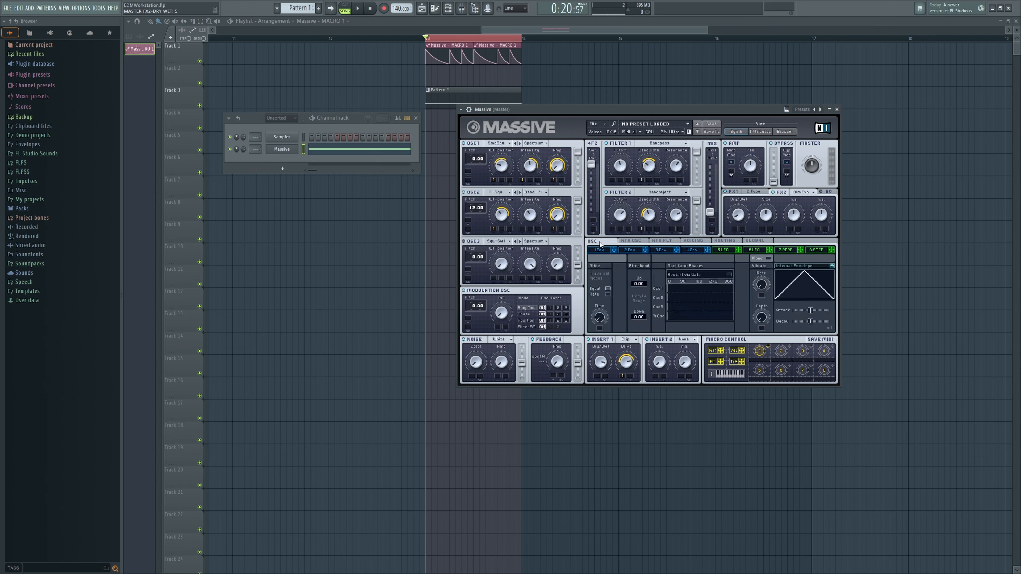
{"action": "left_click", "coordinate": [728, 275]}
{"action": "key", "text": "space"}
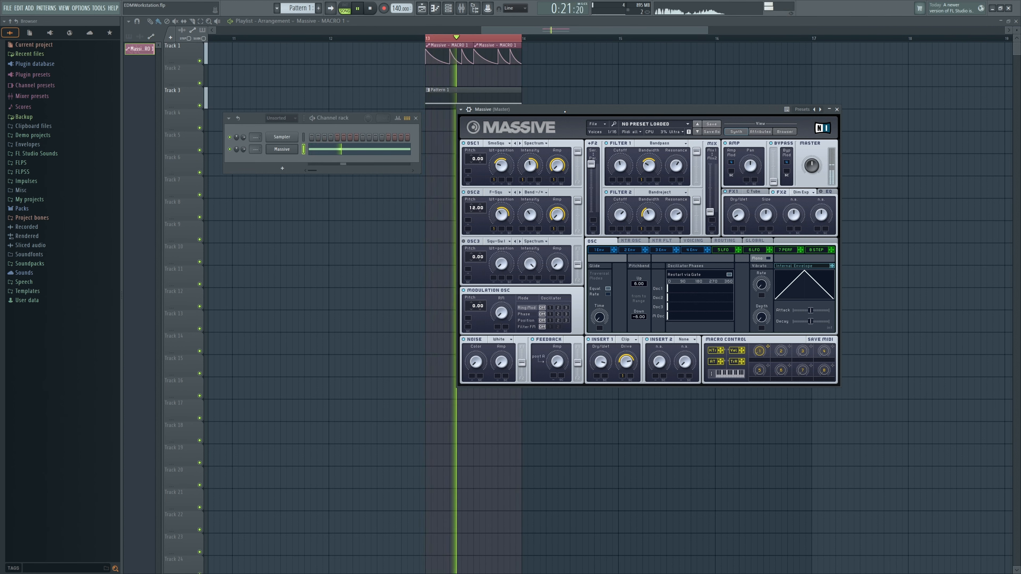
{"action": "key", "text": "space"}
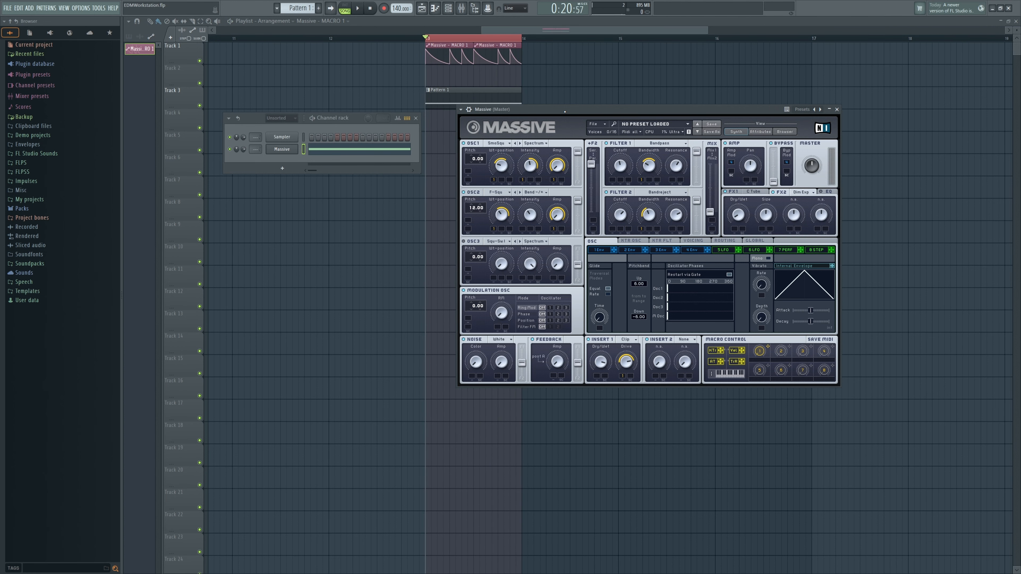
Assign the Massive channel to its own free mixer track and route that track only to Insert 14
{"action": "key", "text": "ctrl+l"}
{"action": "left_click_drag", "start_coordinate": [565, 112], "coordinate": [593, 69]}
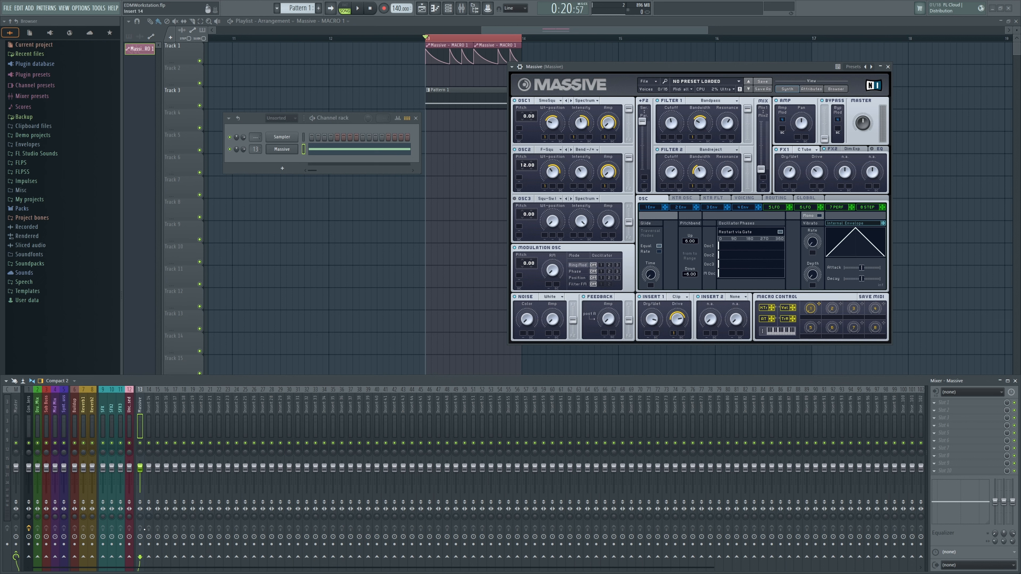
{"action": "right_click", "coordinate": [148, 557]}
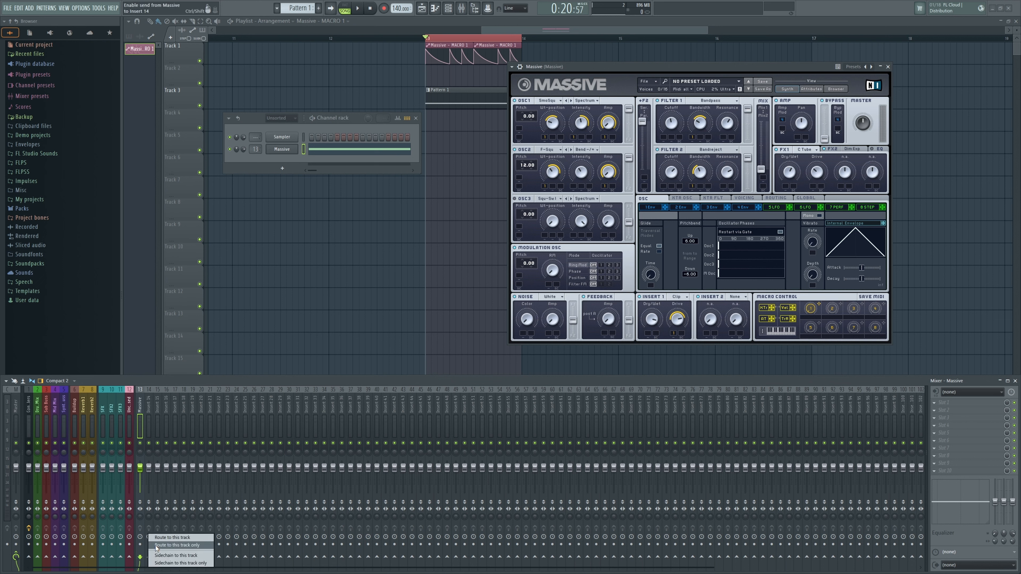
{"action": "left_click", "coordinate": [156, 546]}
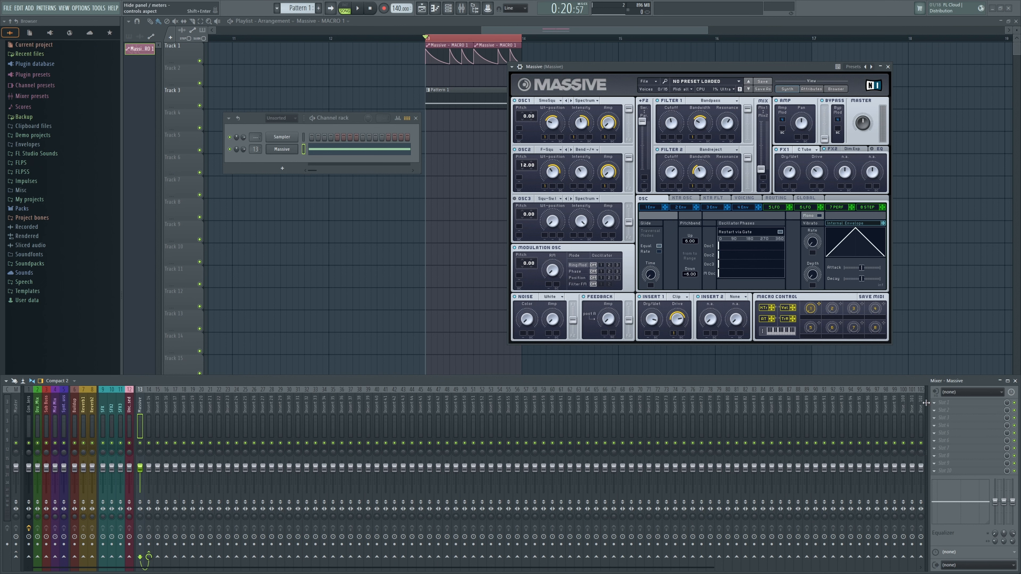
Load Fruity delay bank in the first effect slot of the Massive mixer track and preview the loop
{"action": "left_click", "coordinate": [935, 405]}
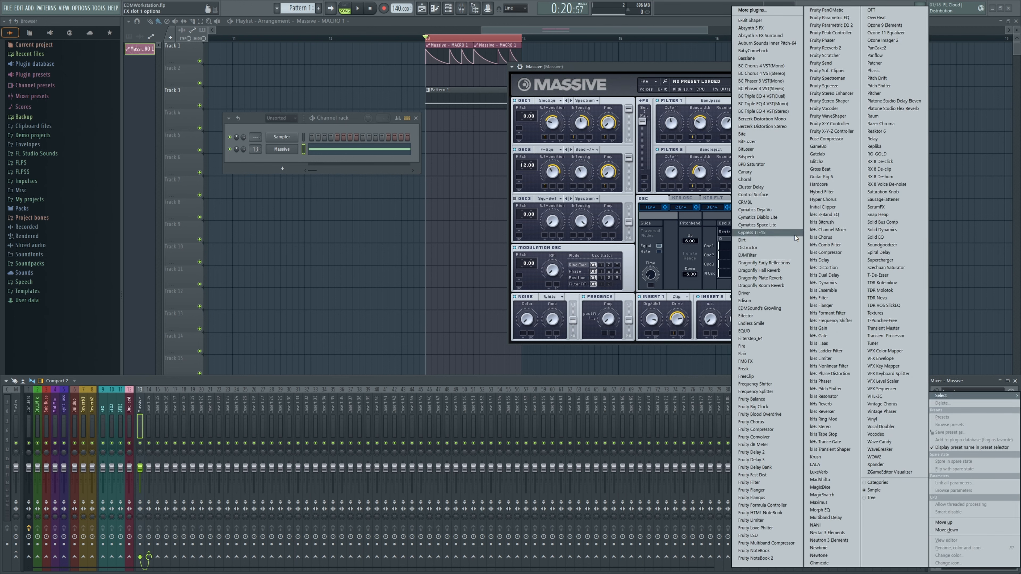
{"action": "left_click", "coordinate": [753, 468]}
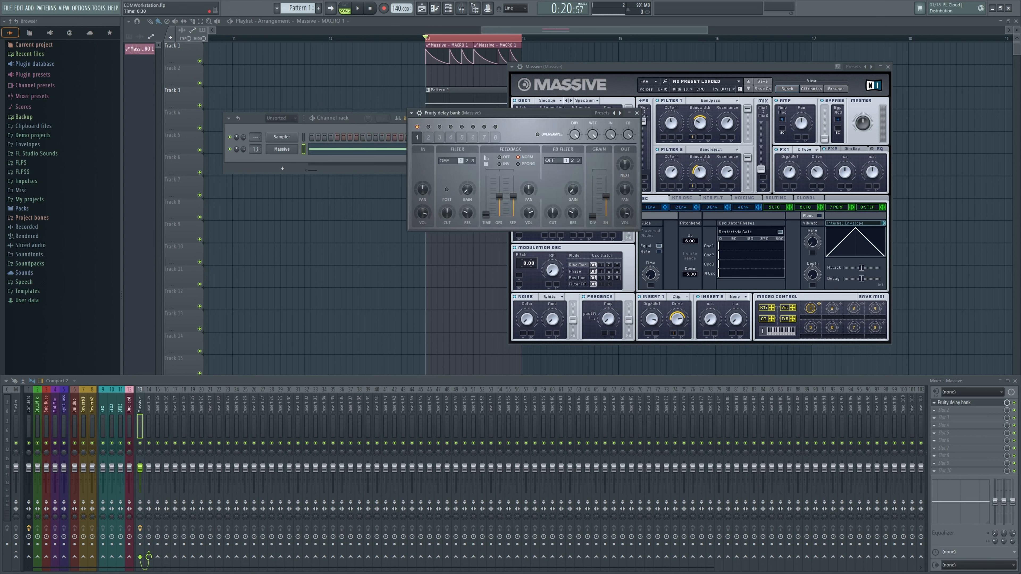
{"action": "key", "text": "space"}
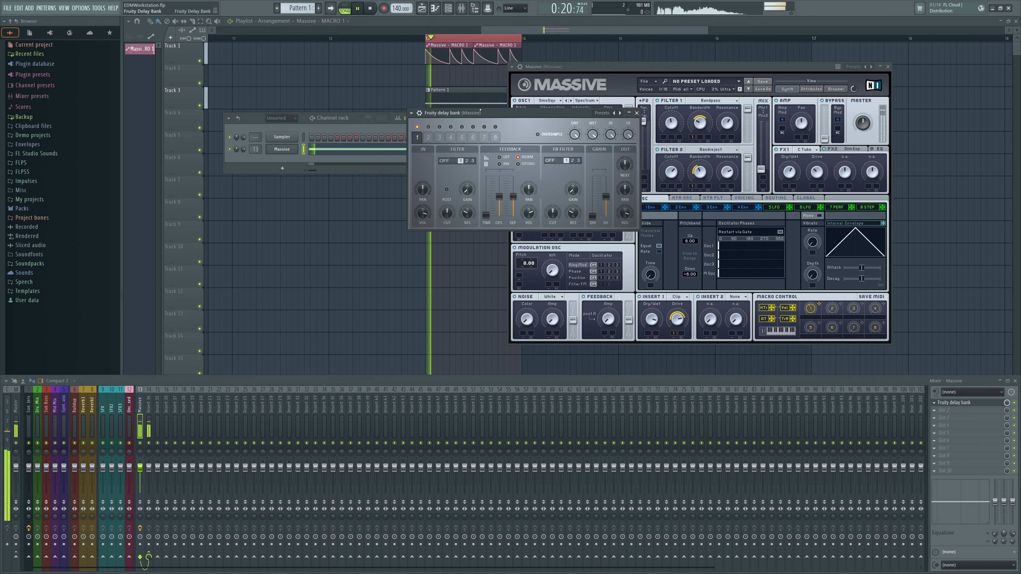
{"action": "key", "text": "space"}
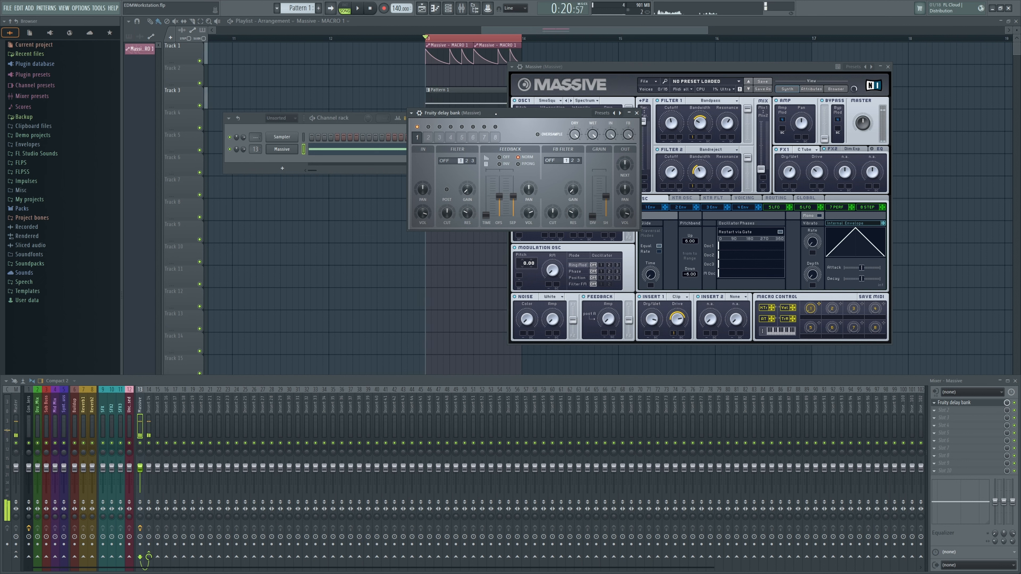
Load kHs Formant Filter in the second effect slot of the Massive track and move its formant point to the pad's lower-left corner
{"action": "left_click", "coordinate": [637, 113]}
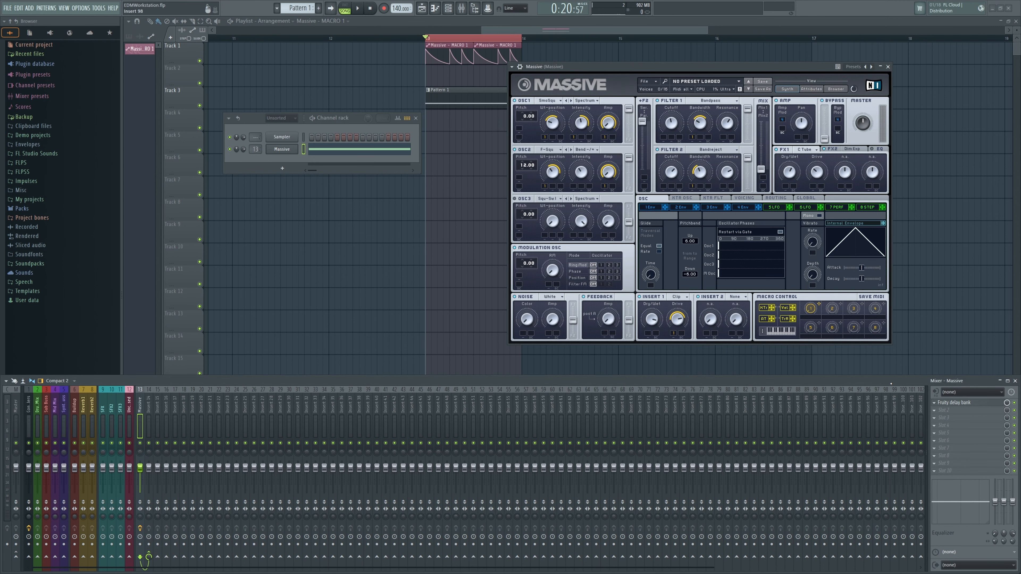
{"action": "left_click", "coordinate": [938, 411]}
{"action": "mouse_move", "coordinate": [942, 396]}
{"action": "left_click", "coordinate": [826, 313]}
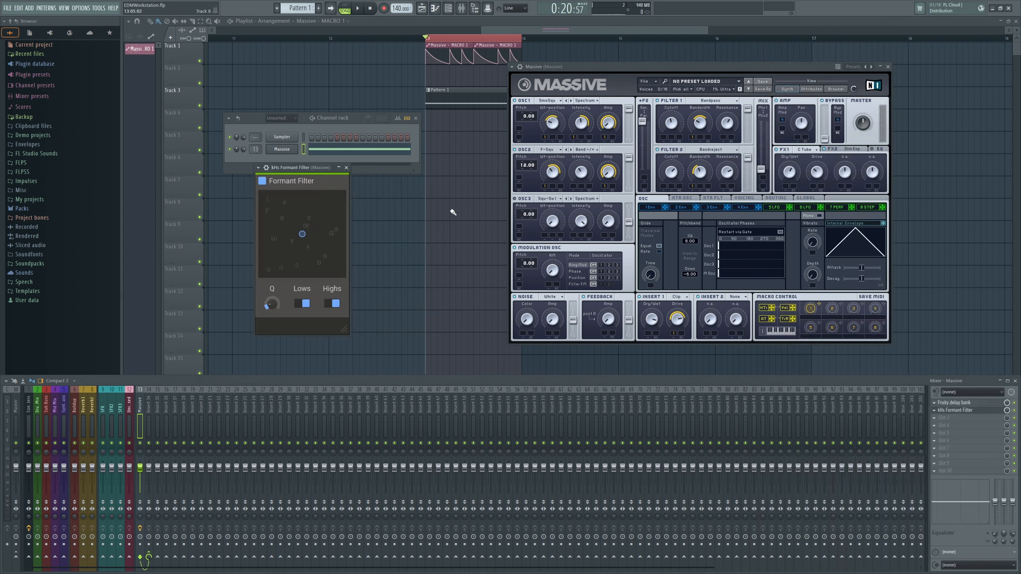
{"action": "left_click_drag", "start_coordinate": [302, 237], "coordinate": [263, 273]}
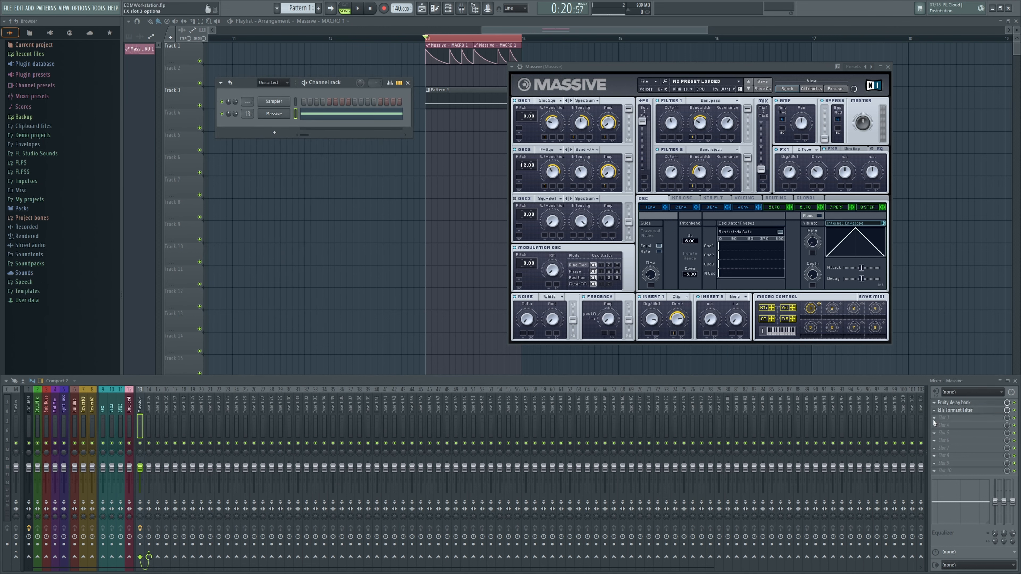
Load OTT in the third effect slot and kHs Bitcrush in the fourth, and adjust the Bitcrush sample rate
{"action": "left_click", "coordinate": [934, 419]}
{"action": "mouse_move", "coordinate": [941, 396]}
{"action": "left_click", "coordinate": [871, 10]}
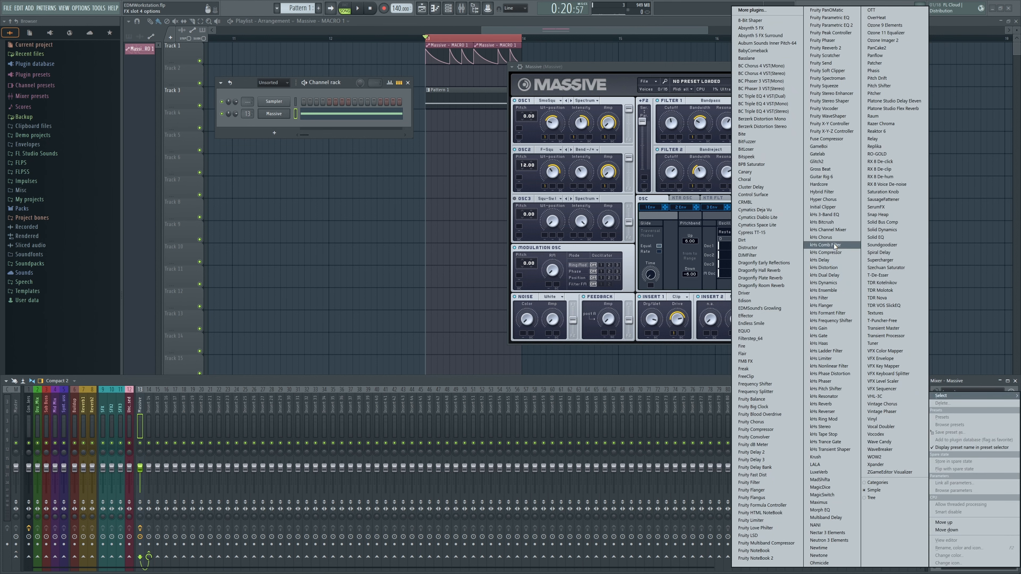
{"action": "left_click", "coordinate": [832, 223]}
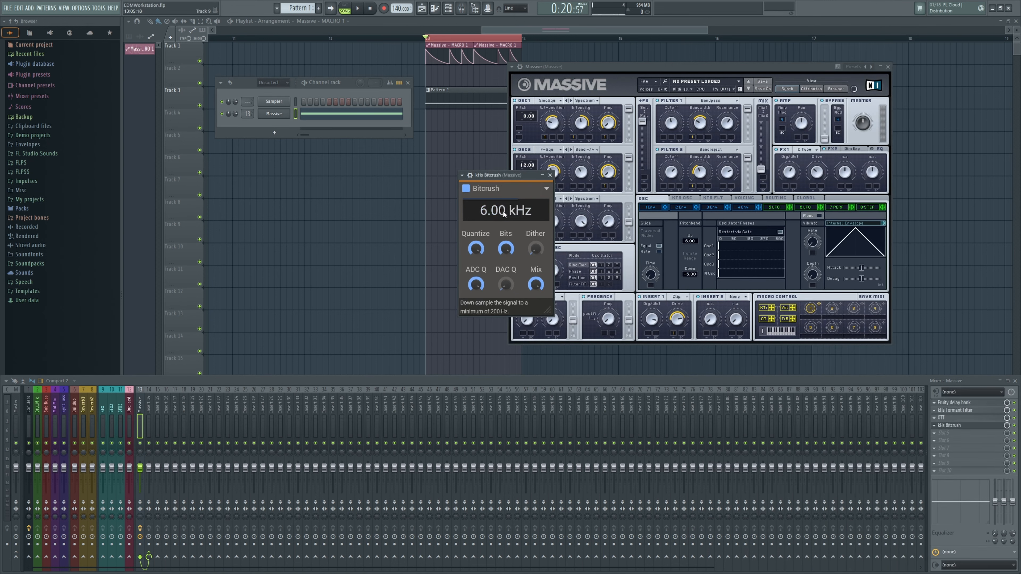
{"action": "left_click_drag", "start_coordinate": [500, 212], "coordinate": [481, 220]}
Load a second OTT in the fifth effect slot of the Massive track, keeping its default settings
{"action": "left_click", "coordinate": [949, 425]}
{"action": "left_click", "coordinate": [942, 433]}
{"action": "mouse_move", "coordinate": [941, 395]}
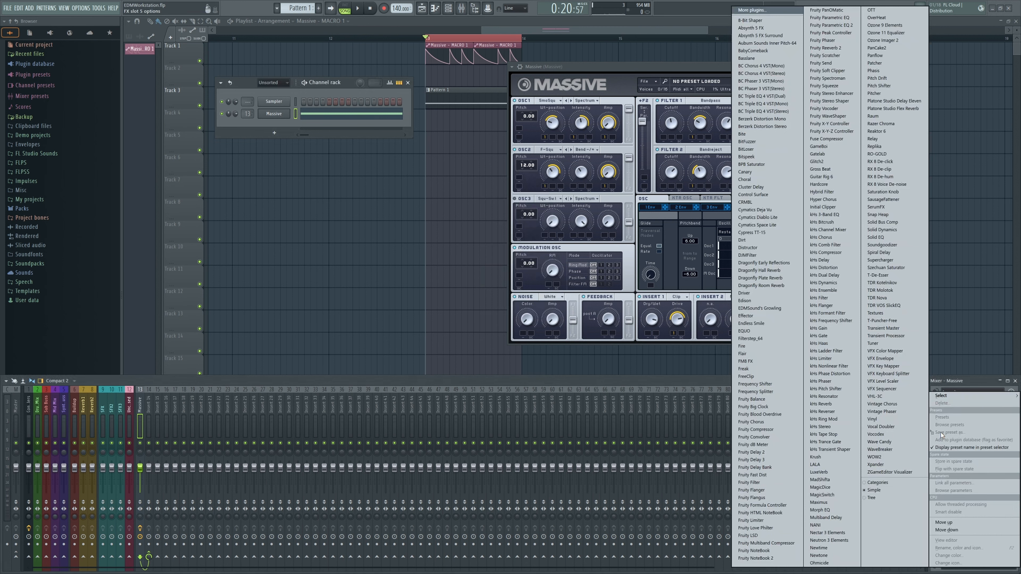
{"action": "left_click", "coordinate": [882, 11]}
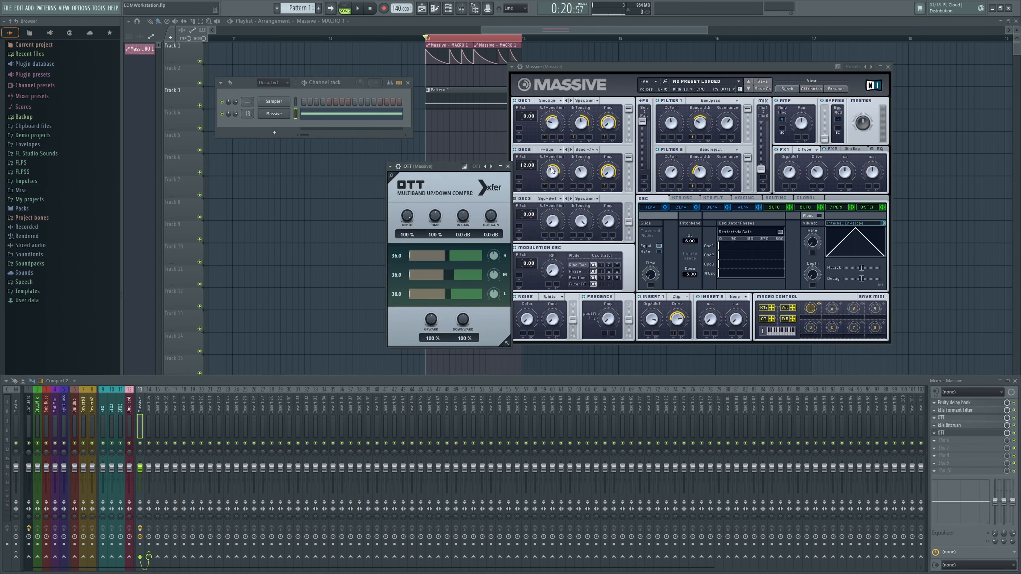
{"action": "left_click", "coordinate": [507, 166]}
Load TDR Nova in the sixth effect slot and set band I to a threshold of -9.6 dB and a Q of 1.26
{"action": "left_click", "coordinate": [935, 443]}
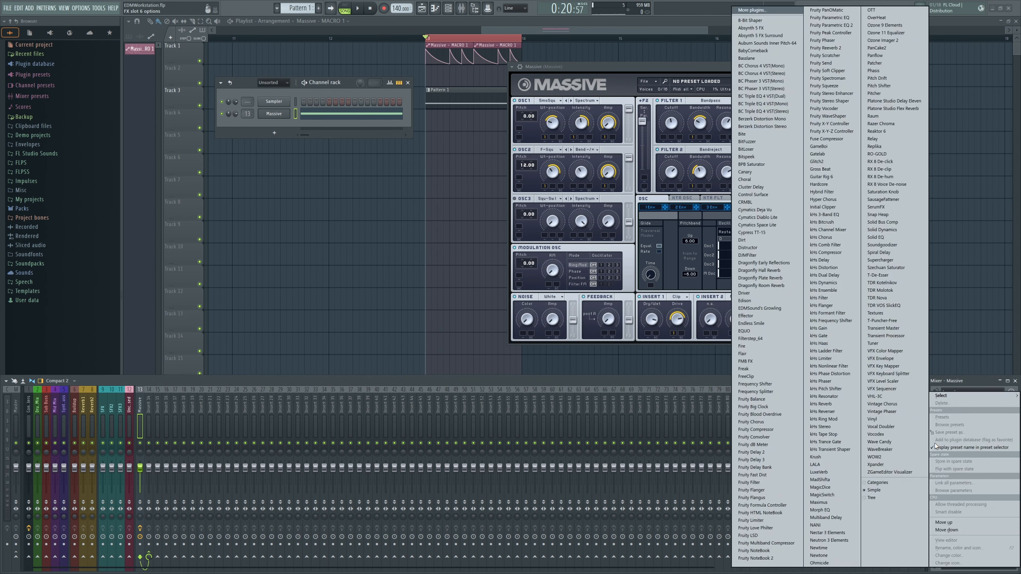
{"action": "left_click", "coordinate": [881, 297]}
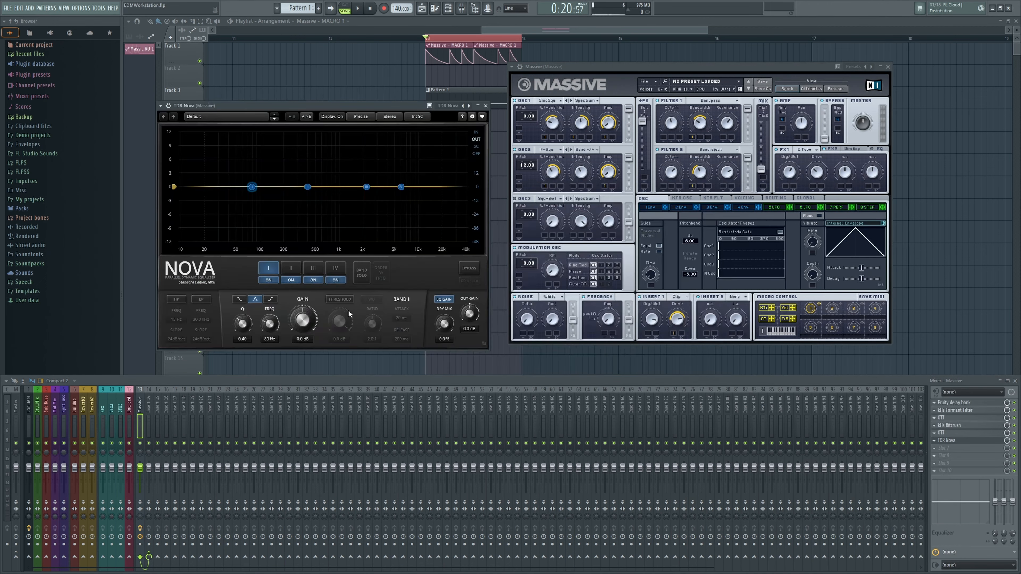
{"action": "left_click_drag", "start_coordinate": [339, 321], "coordinate": [339, 338]}
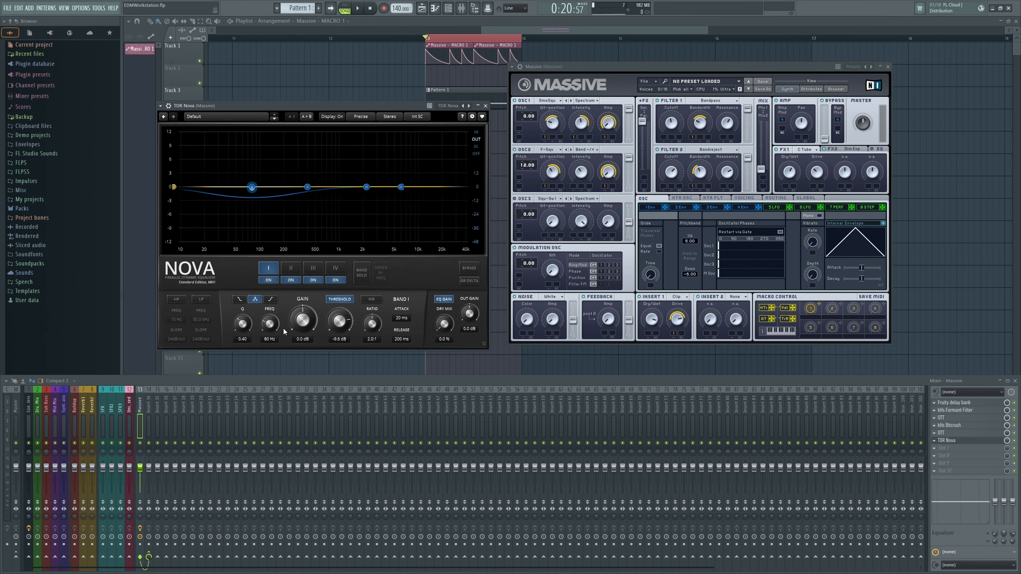
{"action": "left_click_drag", "start_coordinate": [243, 327], "coordinate": [243, 317]}
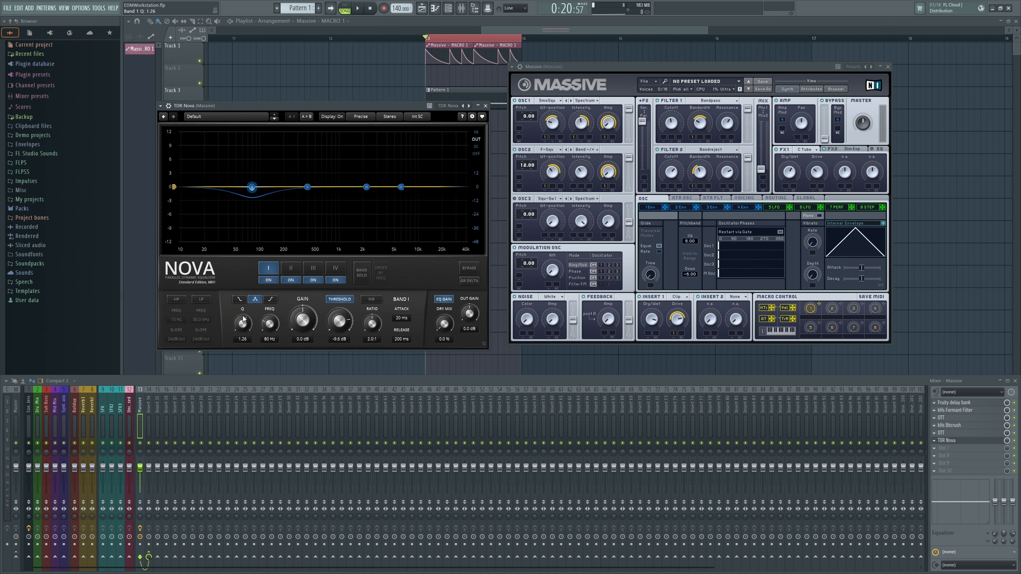
Set TDR Nova's band II to a threshold of -8.5 dB, a Q of 2.14 and a frequency of 2218 Hz
{"action": "left_click", "coordinate": [290, 268]}
{"action": "left_click_drag", "start_coordinate": [339, 320], "coordinate": [339, 336]}
{"action": "left_click_drag", "start_coordinate": [269, 323], "coordinate": [270, 309]}
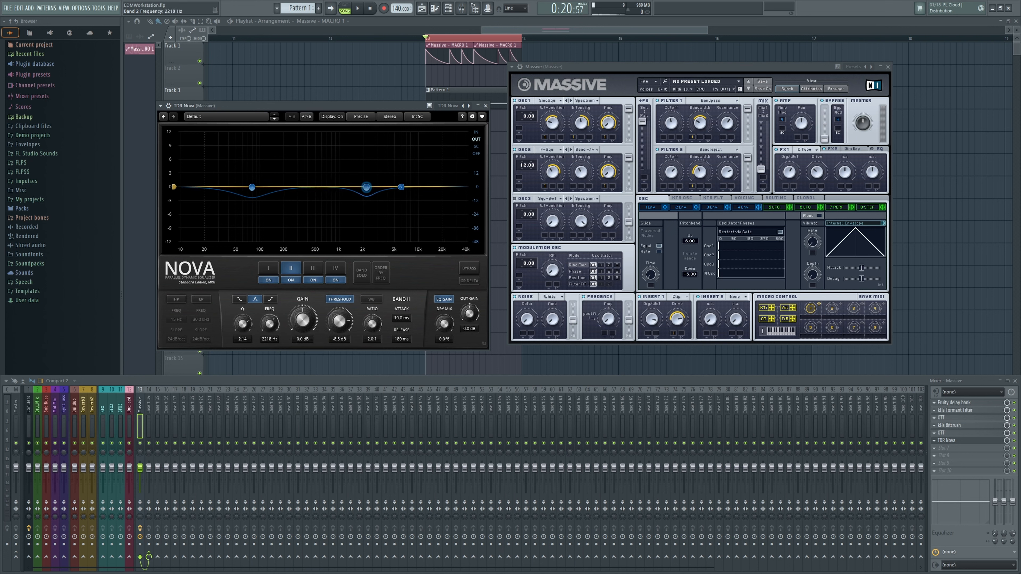
Enable the threshold of TDR Nova's band III at about -5.7 dB, with a Q of 3.26 and a frequency slightly above 6 kHz
{"action": "left_click", "coordinate": [313, 268]}
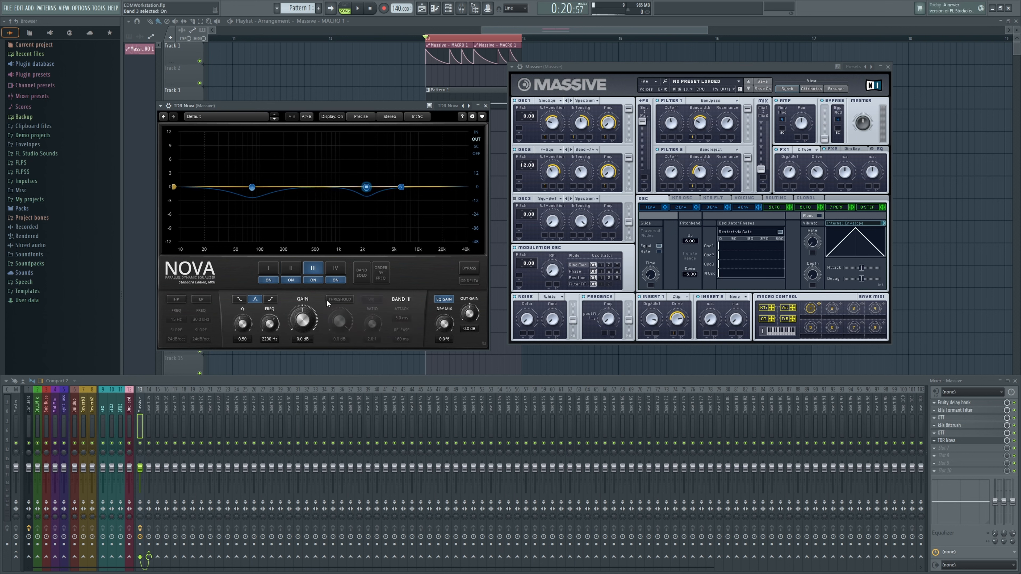
{"action": "left_click", "coordinate": [340, 299]}
{"action": "left_click_drag", "start_coordinate": [340, 320], "coordinate": [340, 331]}
{"action": "left_click_drag", "start_coordinate": [243, 323], "coordinate": [242, 314]}
{"action": "left_click_drag", "start_coordinate": [270, 323], "coordinate": [269, 312]}
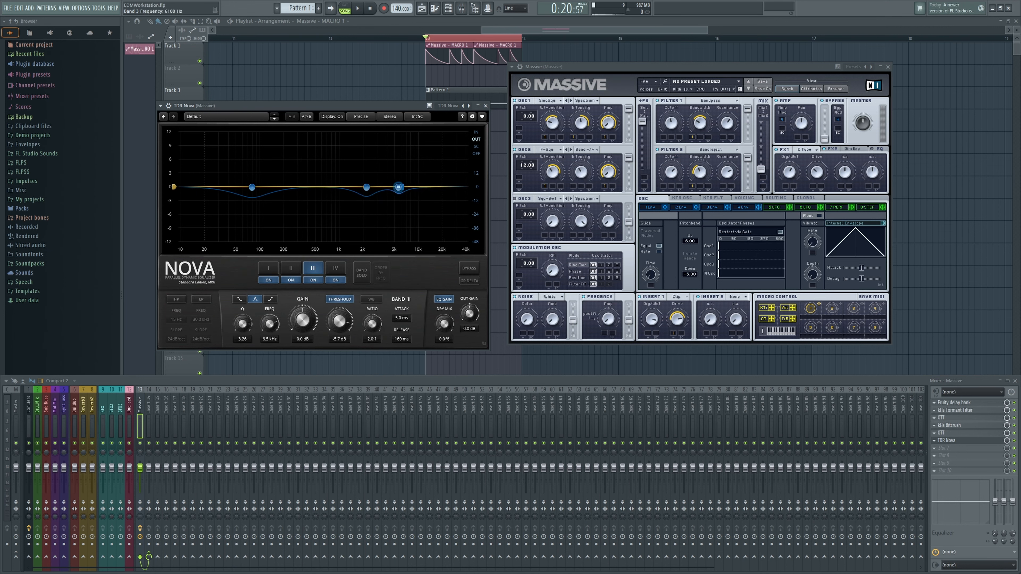
{"action": "left_click_drag", "start_coordinate": [340, 320], "coordinate": [339, 330]}
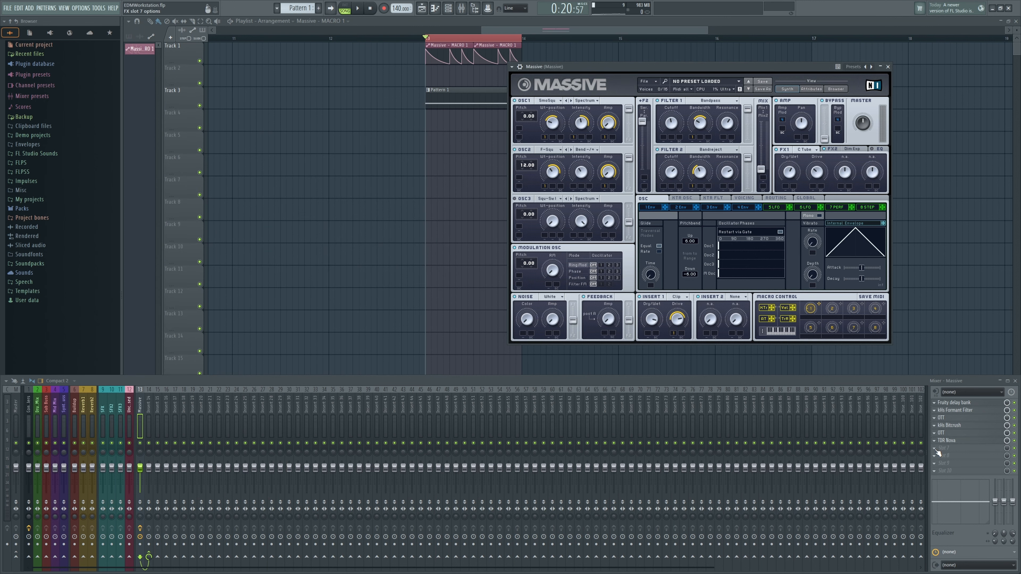
Load Fruity parametric EQ 2 in the seventh effect slot and make small adjustments to its bands
{"action": "left_click", "coordinate": [937, 450]}
{"action": "left_click", "coordinate": [829, 26]}
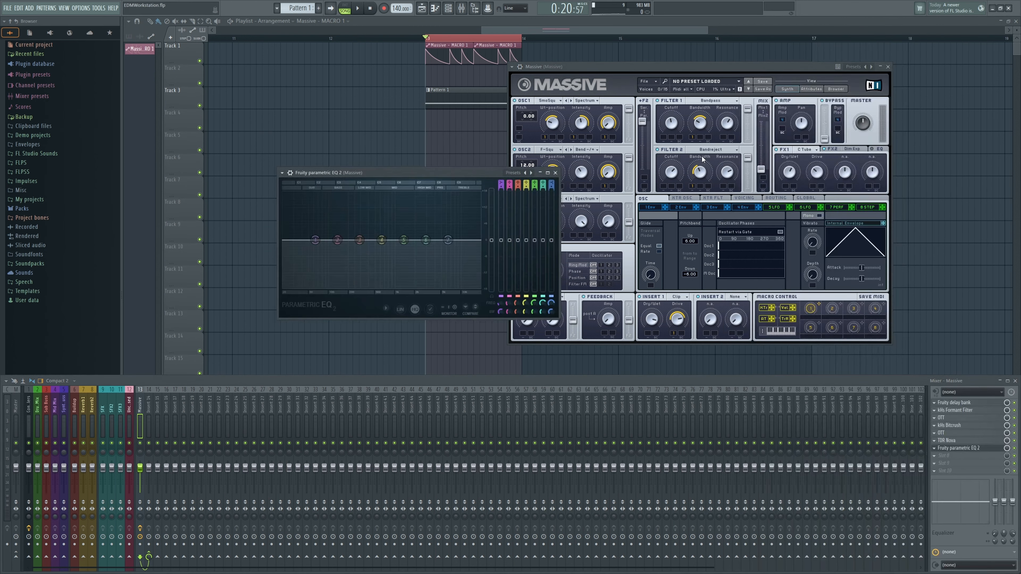
{"action": "left_click_drag", "start_coordinate": [500, 183], "coordinate": [500, 192]}
{"action": "left_click_drag", "start_coordinate": [426, 240], "coordinate": [426, 247]}
{"action": "left_click_drag", "start_coordinate": [551, 241], "coordinate": [551, 236]}
{"action": "left_click", "coordinate": [555, 172]}
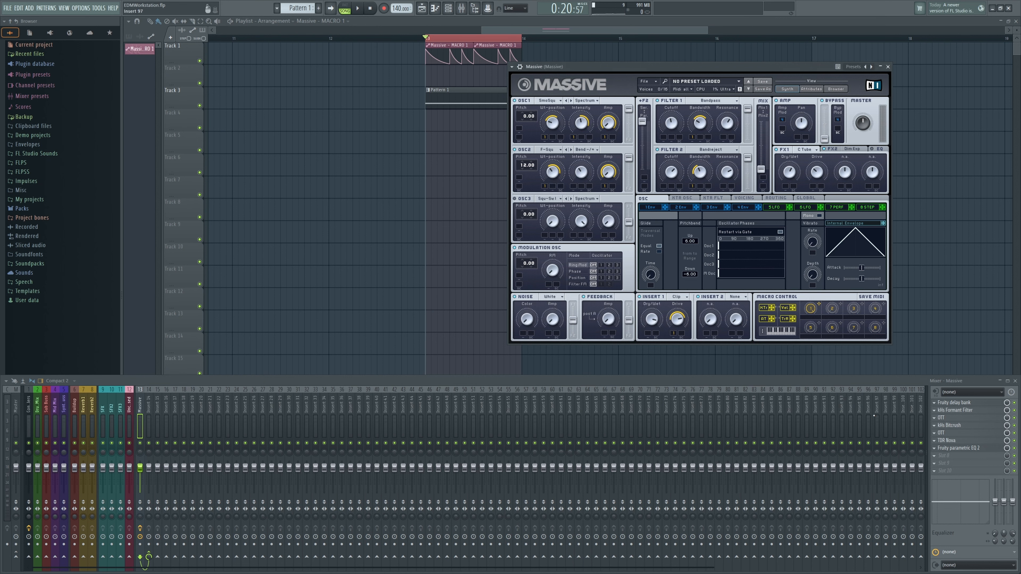
Load Dirt in the eighth effect slot of the Massive track and adjust its distortion settings
{"action": "left_click", "coordinate": [934, 455]}
{"action": "mouse_move", "coordinate": [949, 394]}
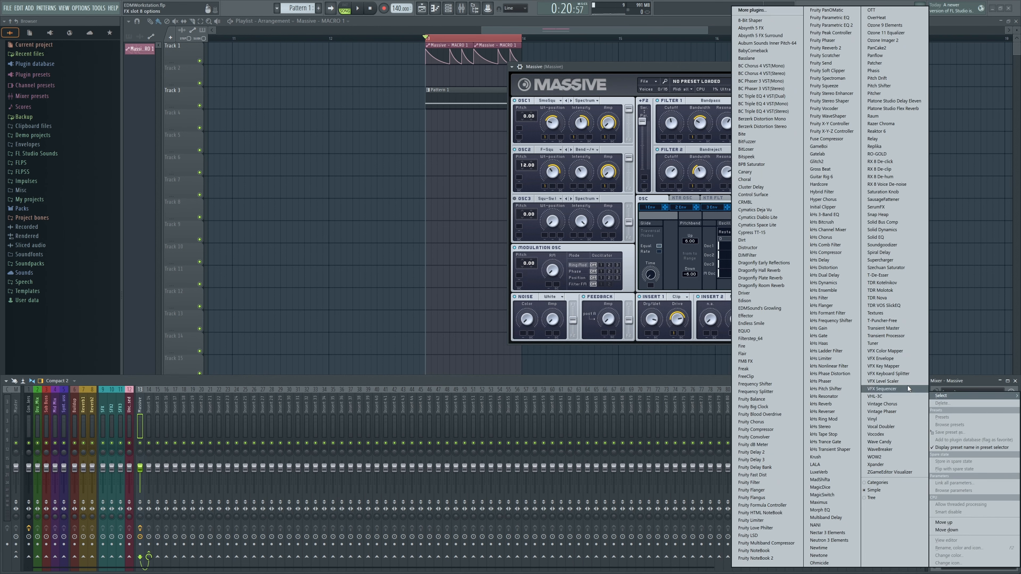
{"action": "left_click", "coordinate": [760, 241]}
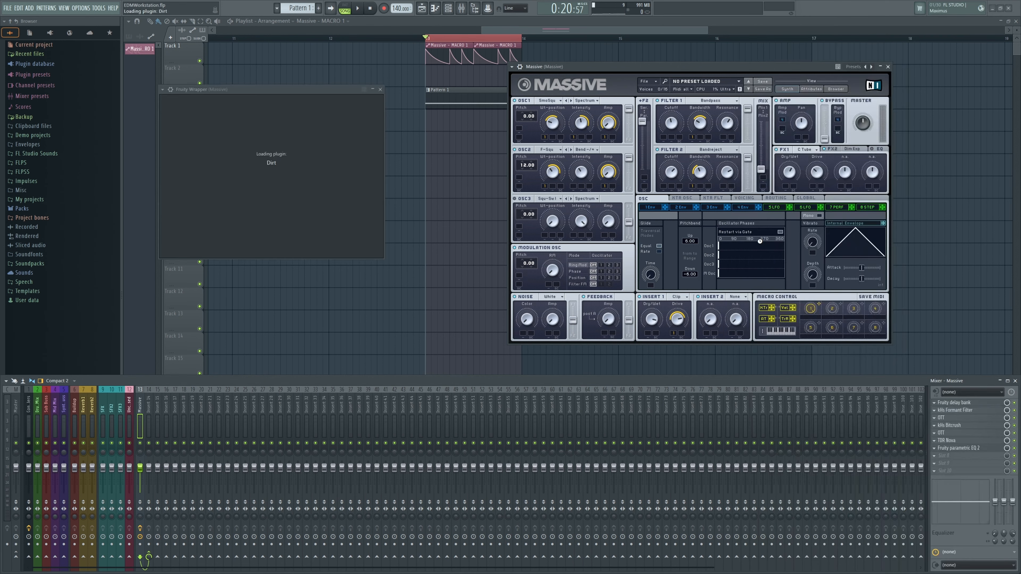
{"action": "left_click_drag", "start_coordinate": [260, 284], "coordinate": [260, 242]}
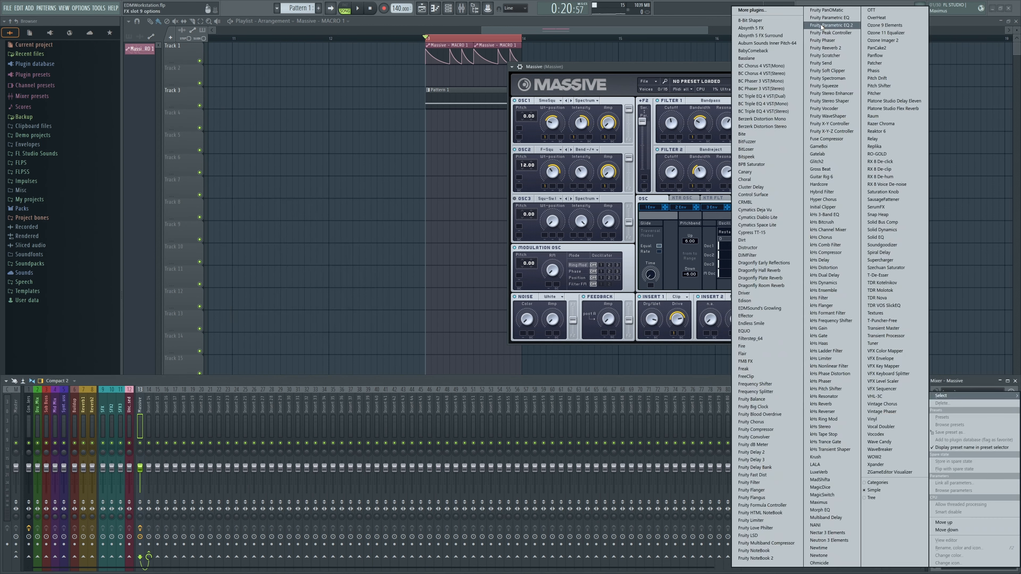
Add Fruity parametric EQ 2 in slot nine, cutting band 2 by 3.0 dB, cutting band 5, boosting band 6 and lowering the band 7 high shelf
{"action": "left_click", "coordinate": [820, 24]}
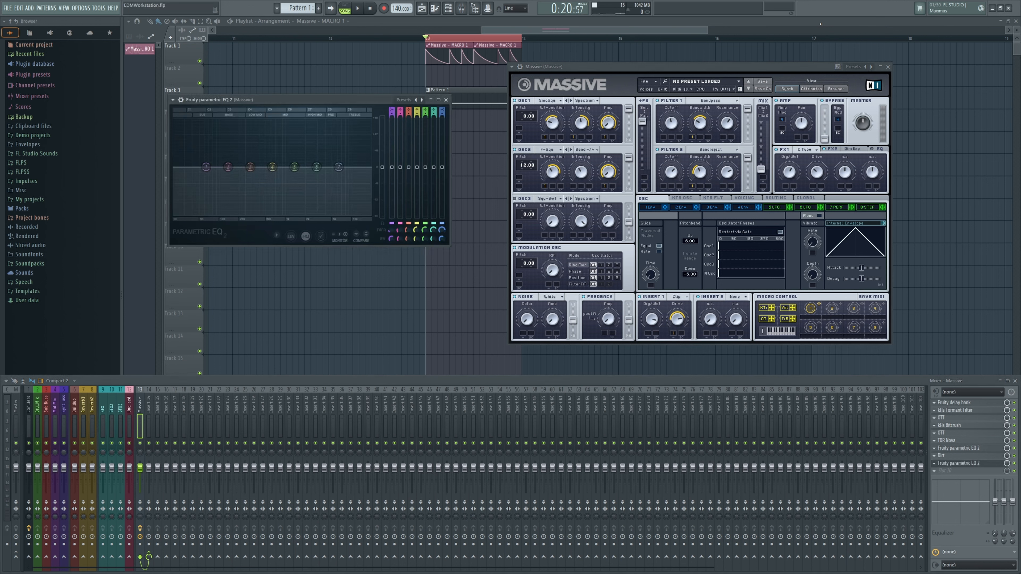
{"action": "left_click_drag", "start_coordinate": [228, 166], "coordinate": [228, 176]}
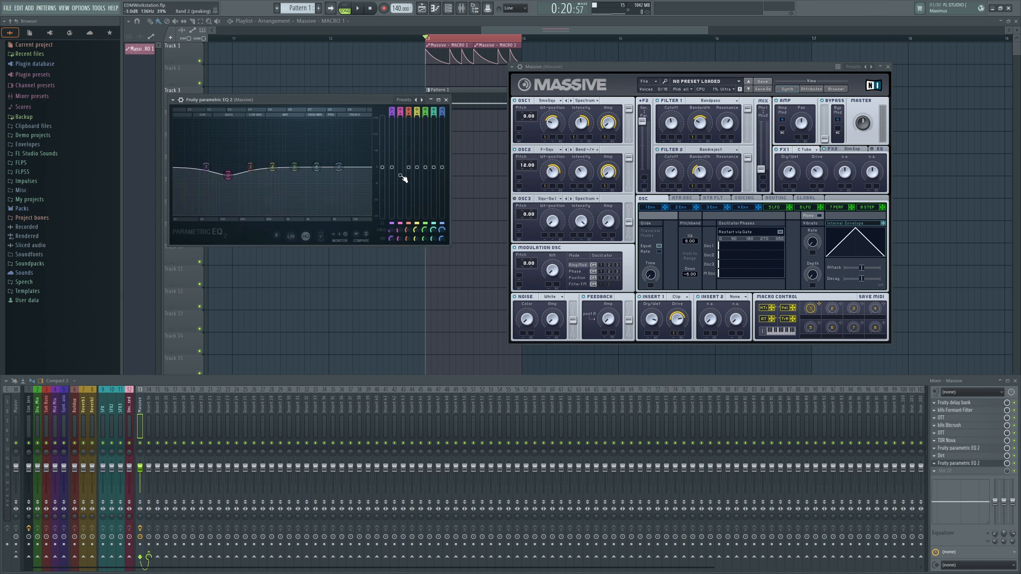
{"action": "left_click_drag", "start_coordinate": [294, 166], "coordinate": [361, 195]}
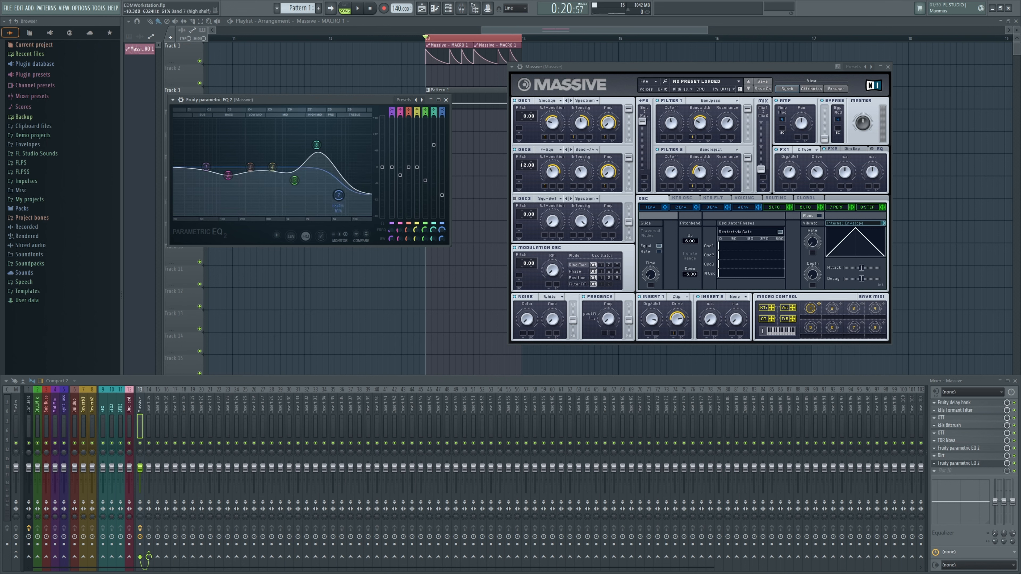
{"action": "left_click_drag", "start_coordinate": [346, 100], "coordinate": [361, 122]}
{"action": "key", "text": "space"}
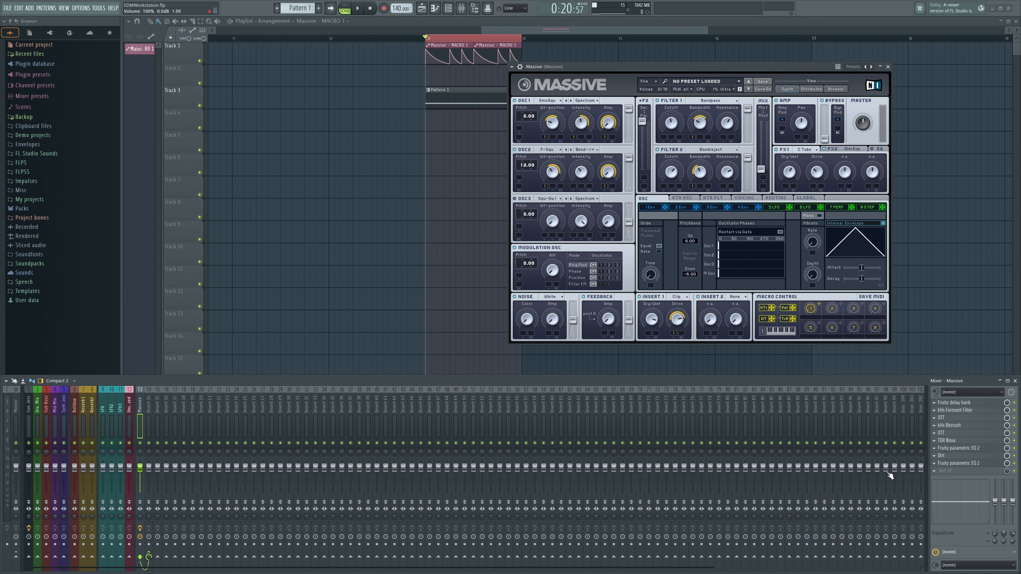
Load another Fruity parametric EQ 2 in the tenth effect slot and set band 1 to a high pass near 25 Hz
{"action": "left_click", "coordinate": [933, 471]}
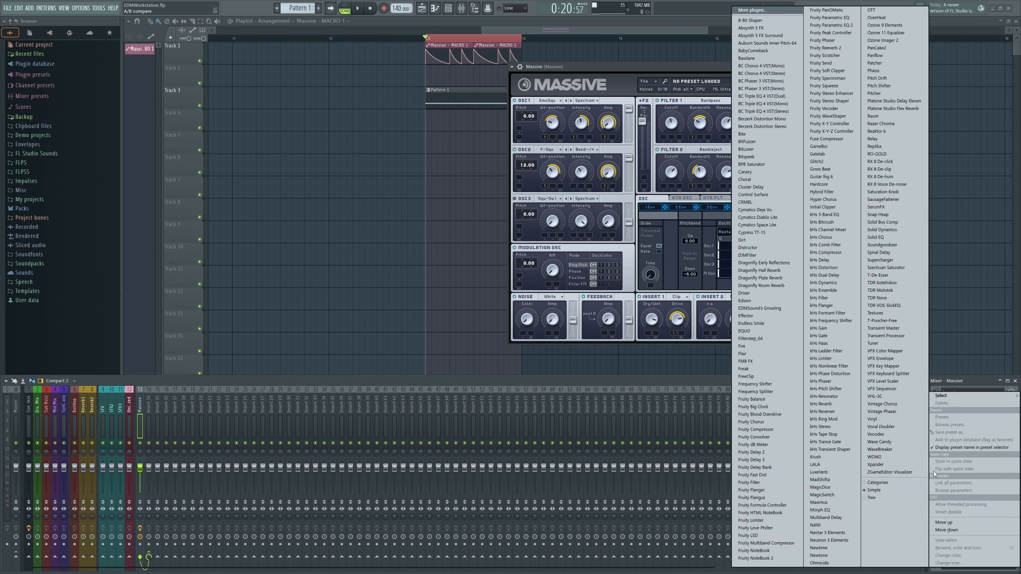
{"action": "left_click", "coordinate": [828, 25]}
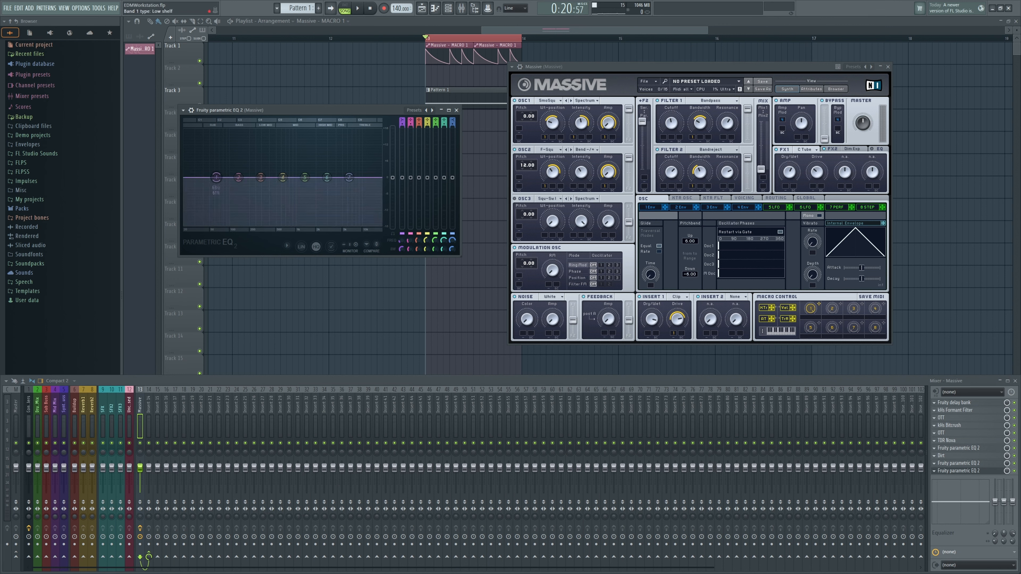
{"action": "left_click_drag", "start_coordinate": [401, 120], "coordinate": [401, 131]}
{"action": "left_click_drag", "start_coordinate": [403, 238], "coordinate": [402, 243]}
{"action": "left_click_drag", "start_coordinate": [402, 125], "coordinate": [402, 130]}
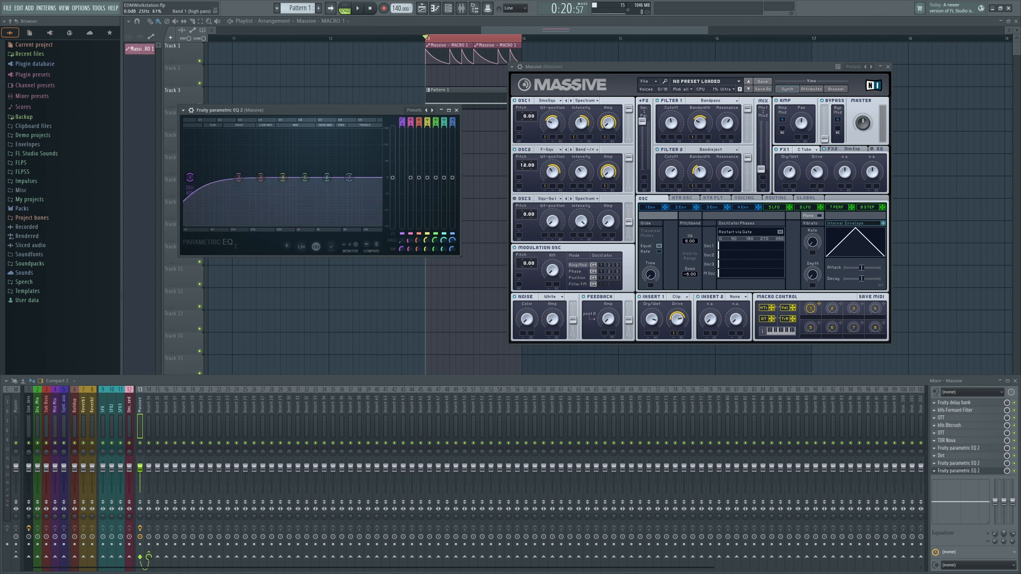
{"action": "left_click_drag", "start_coordinate": [403, 240], "coordinate": [403, 241]}
In the slot ten EQ, boost band 2 by 4.7 dB, cut band 3 by about 7.7 dB near 294 Hz, and lower band 5
{"action": "left_click_drag", "start_coordinate": [411, 178], "coordinate": [410, 165]}
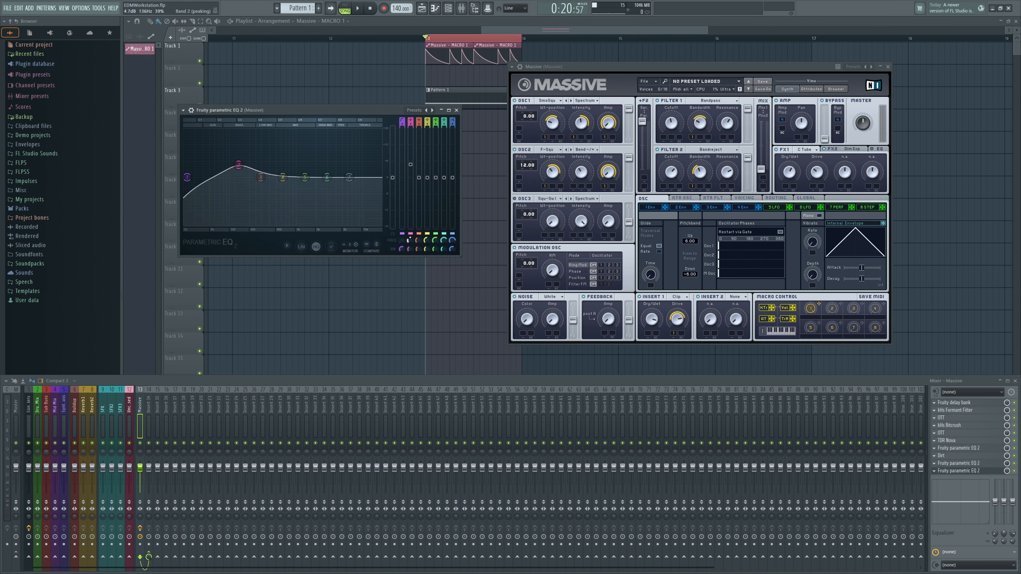
{"action": "left_click_drag", "start_coordinate": [410, 240], "coordinate": [410, 244]}
{"action": "left_click_drag", "start_coordinate": [419, 177], "coordinate": [419, 199]}
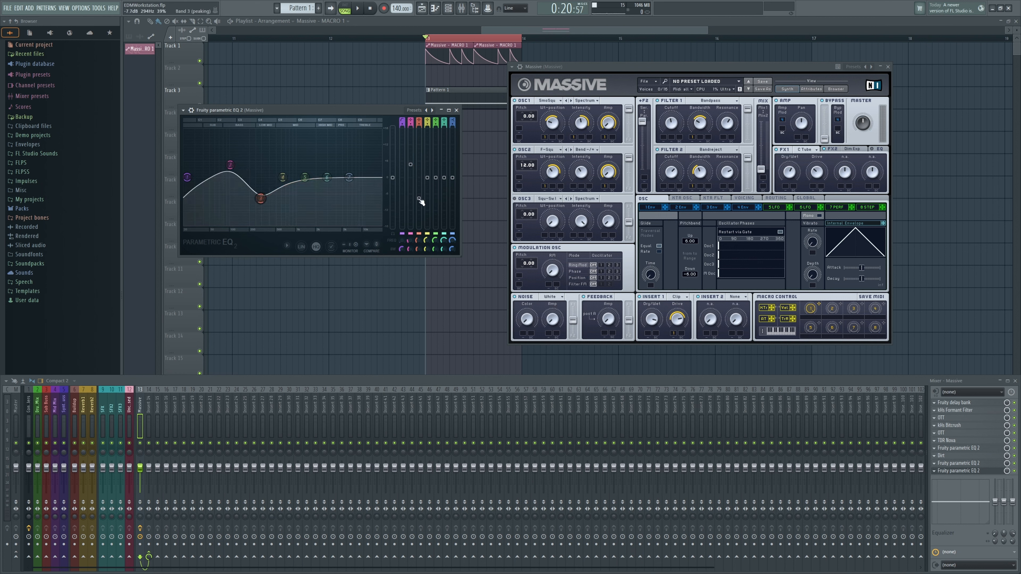
{"action": "left_click_drag", "start_coordinate": [435, 178], "coordinate": [436, 189]}
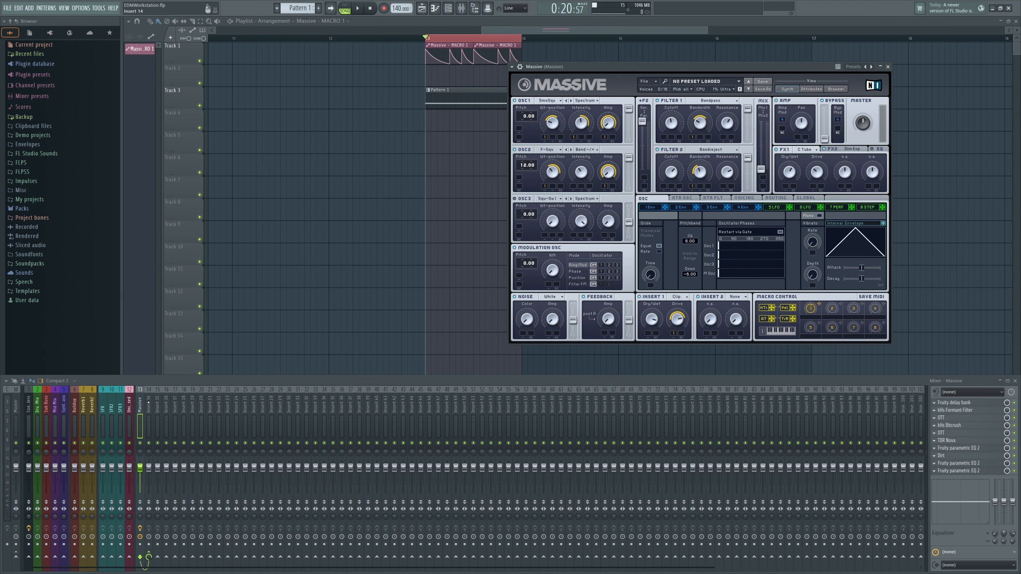
Load Fruity parametric EQ 2 in the first effect slot of Insert 14 and cut band 6
{"action": "left_click", "coordinate": [149, 426]}
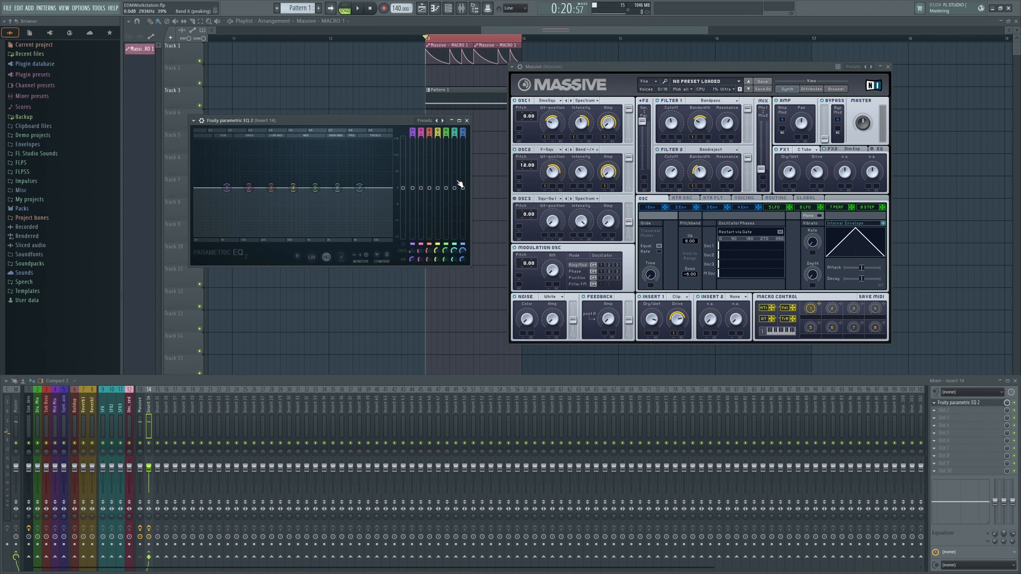
{"action": "left_click_drag", "start_coordinate": [458, 183], "coordinate": [458, 202]}
{"action": "left_click_drag", "start_coordinate": [454, 259], "coordinate": [454, 280]}
Load Xpander in the second effect slot of Insert 14 and switch it to the unisono mode
{"action": "left_click", "coordinate": [937, 409]}
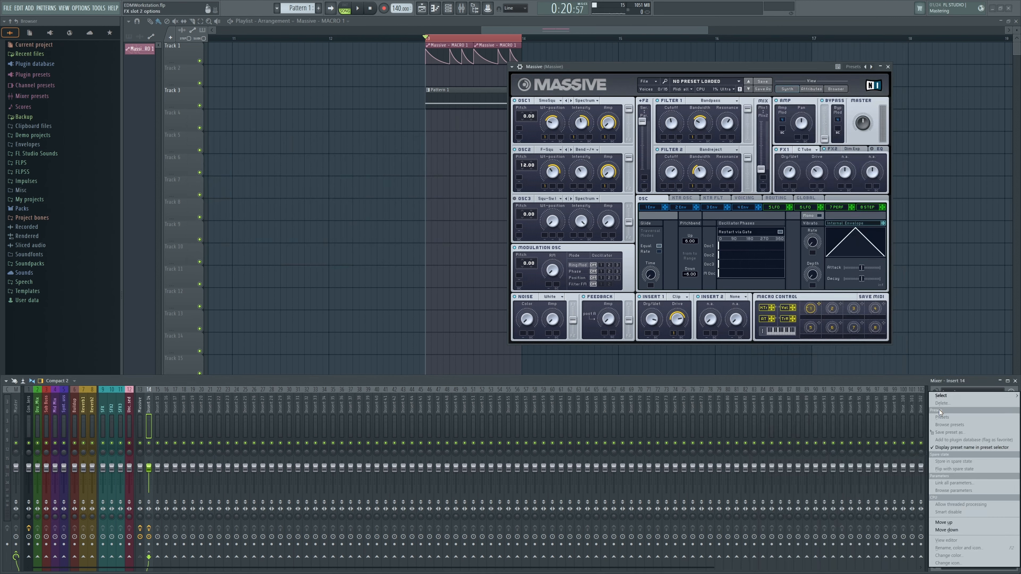
{"action": "mouse_move", "coordinate": [945, 395]}
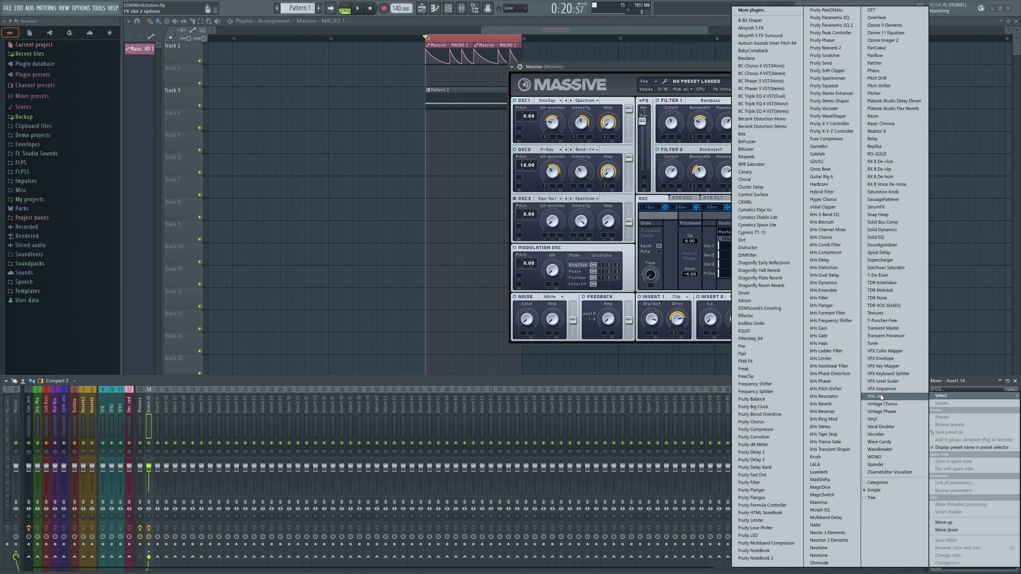
{"action": "left_click", "coordinate": [876, 464]}
{"action": "left_click_drag", "start_coordinate": [315, 131], "coordinate": [345, 130]}
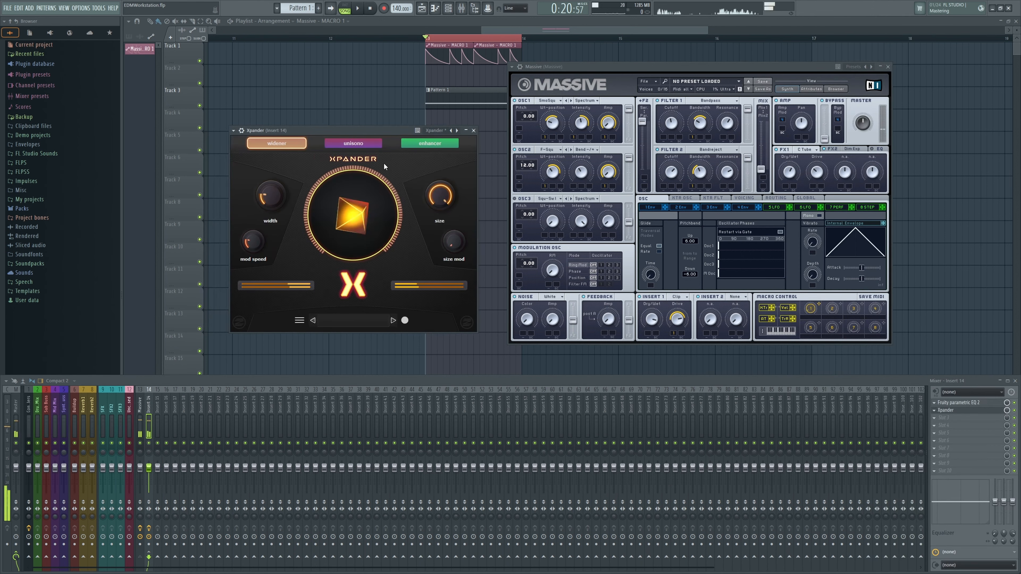
{"action": "left_click", "coordinate": [352, 143]}
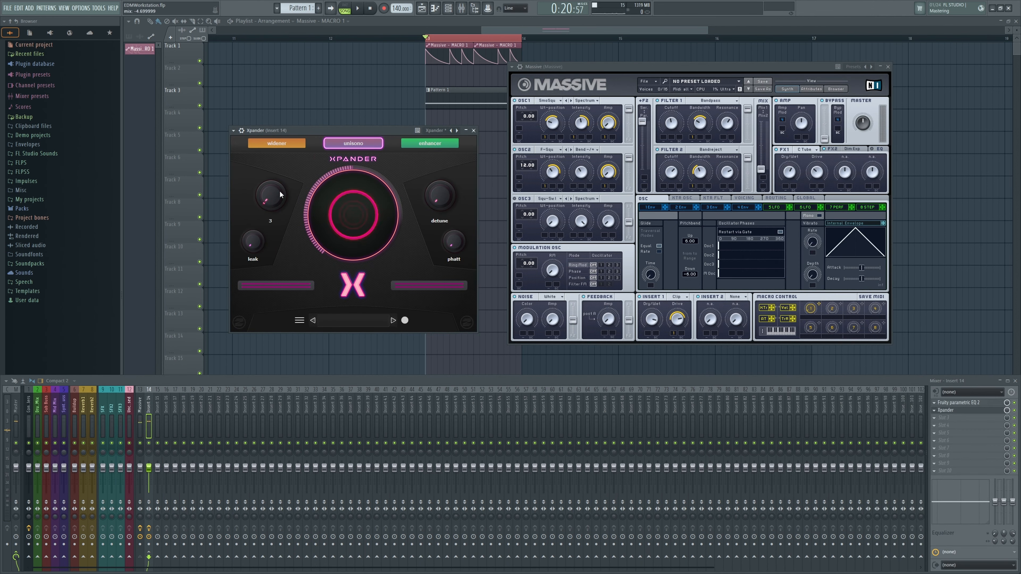
Load Fruity Limiter in the third effect slot of Insert 14 and close its window
{"action": "left_click", "coordinate": [473, 130]}
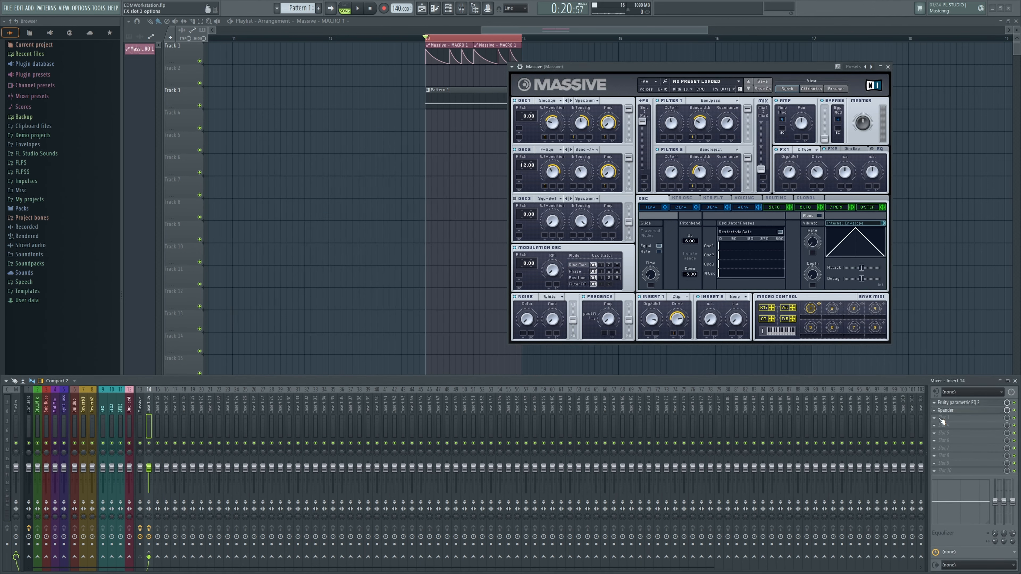
{"action": "left_click", "coordinate": [945, 417]}
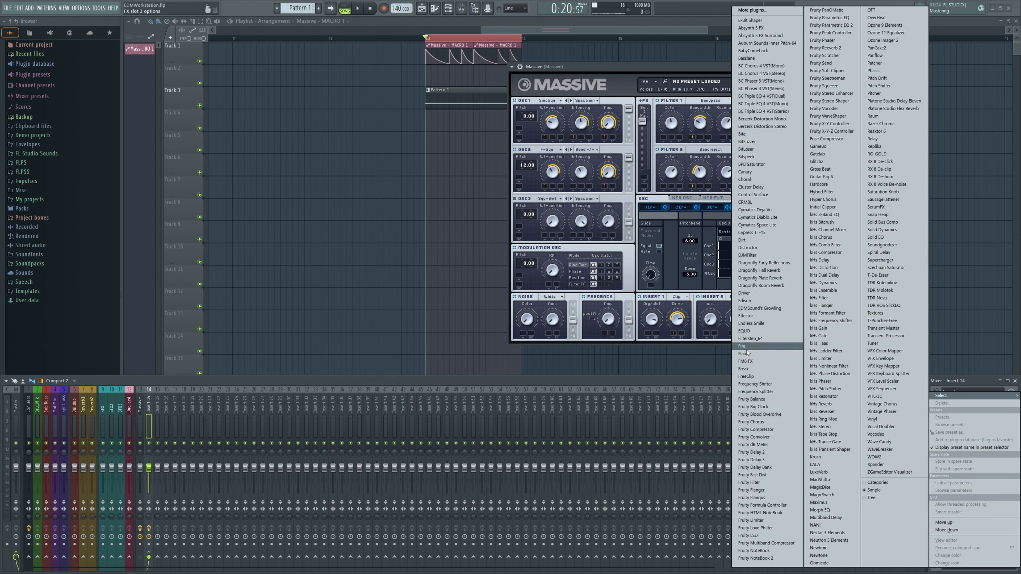
{"action": "left_click", "coordinate": [750, 520]}
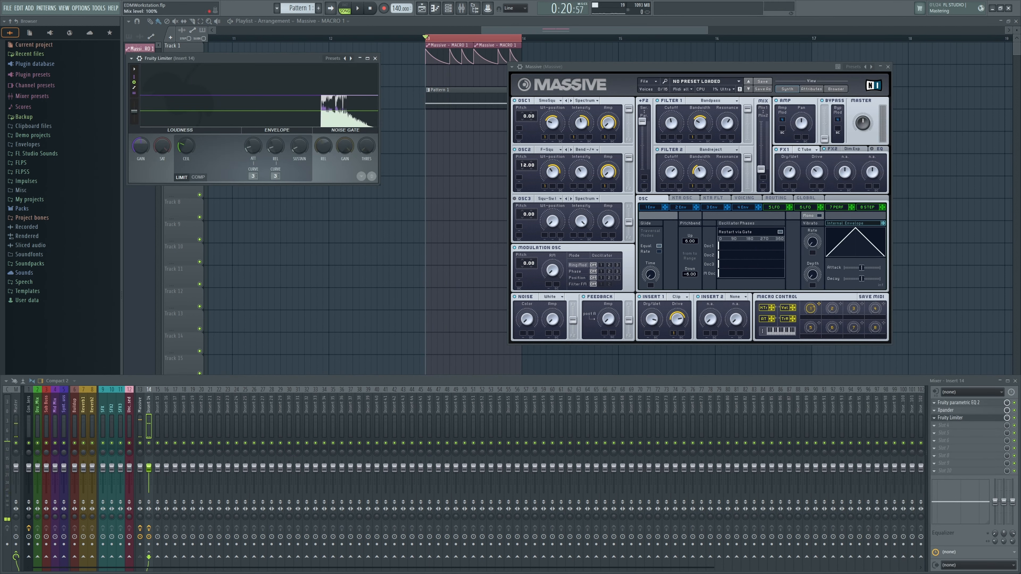
{"action": "left_click", "coordinate": [949, 418]}
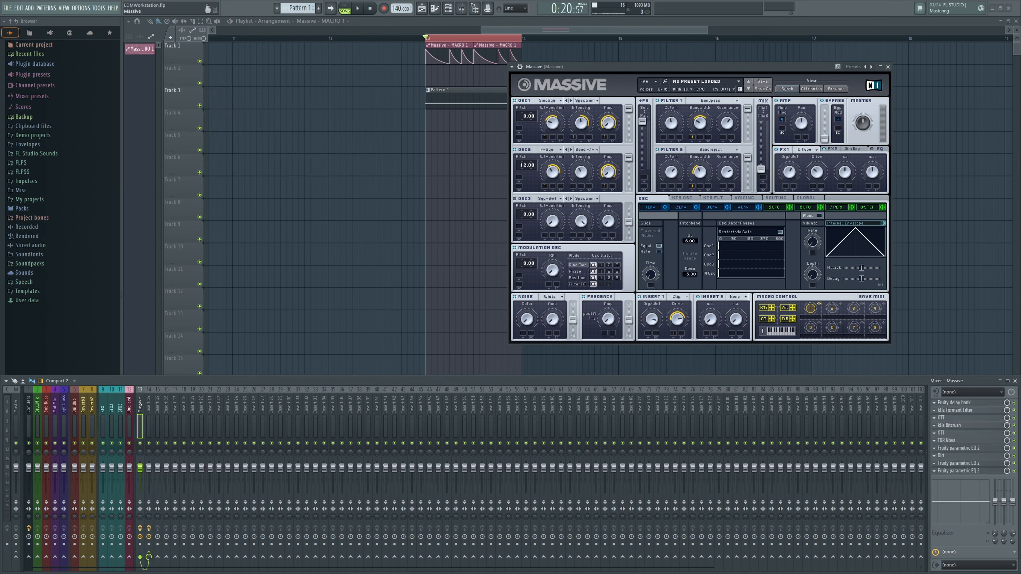
Open the Fruity delay bank on the Massive mixer track and play the processed bass loop
{"action": "left_click", "coordinate": [959, 404]}
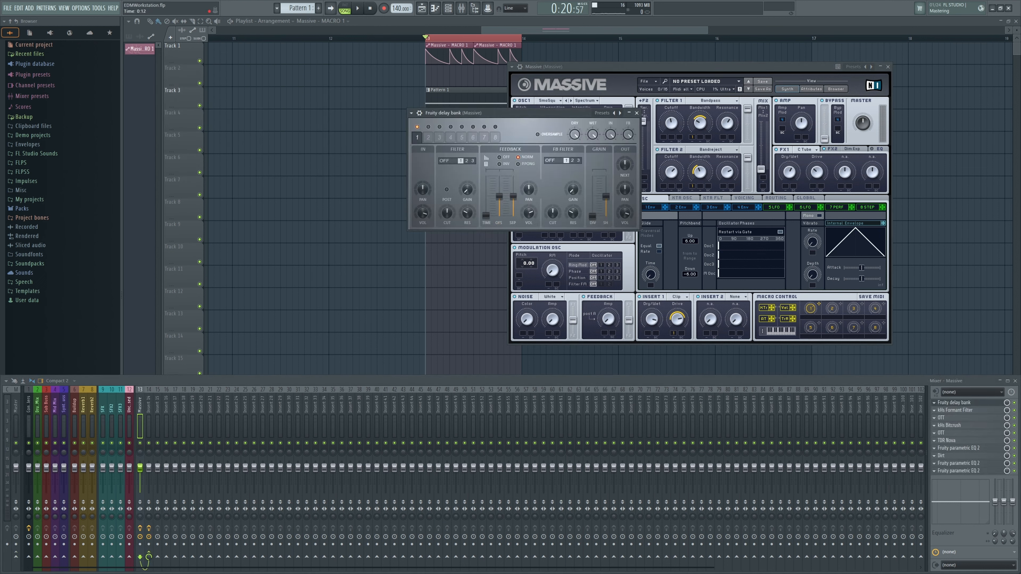
{"action": "key", "text": "space"}
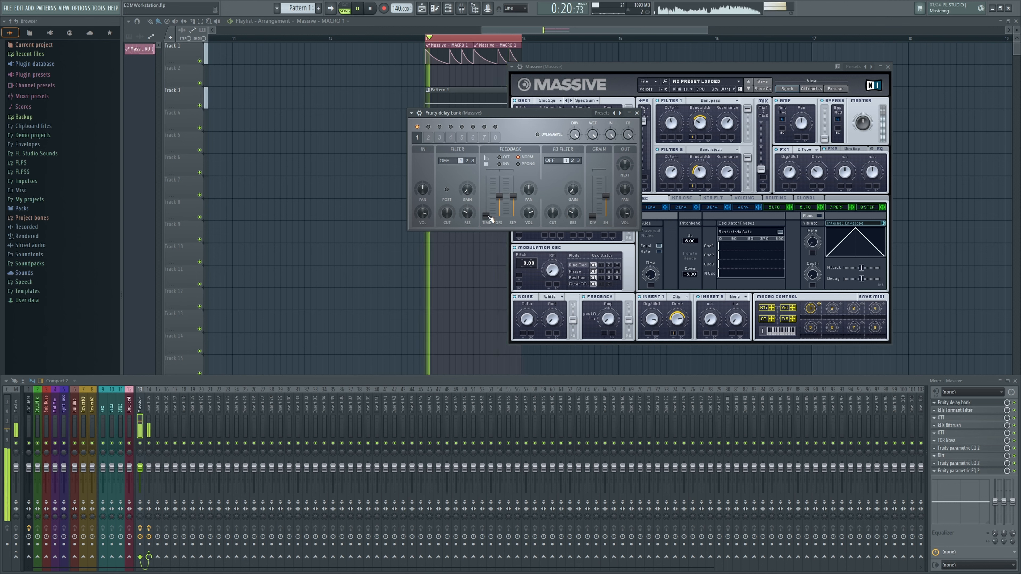
{"action": "key", "text": "space"}
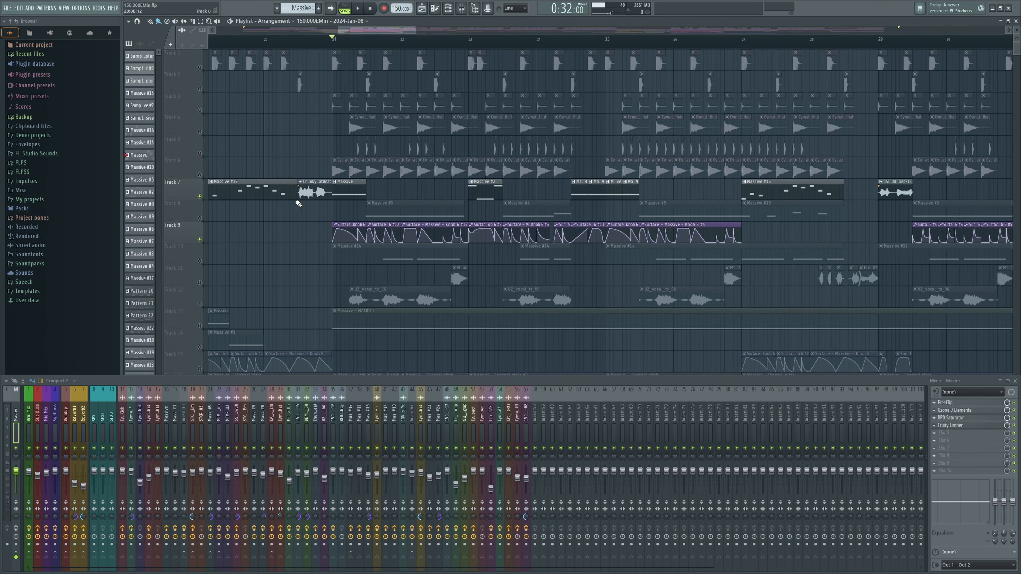
Play the Massive bass clips on Track 7 with the Track 9 automation in the 150.000EMin project
{"action": "key", "text": "space"}
{"action": "key", "text": "space"}
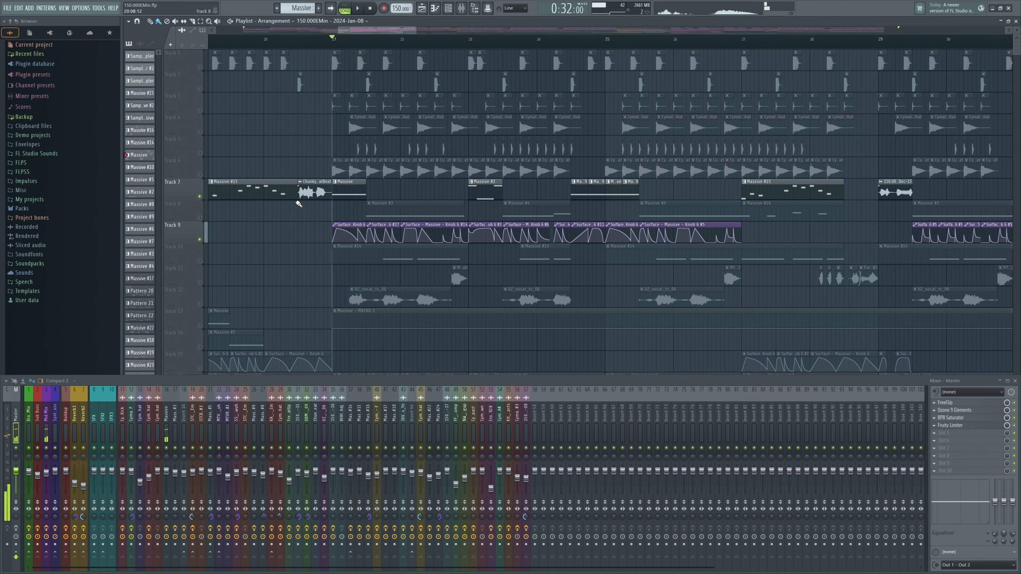